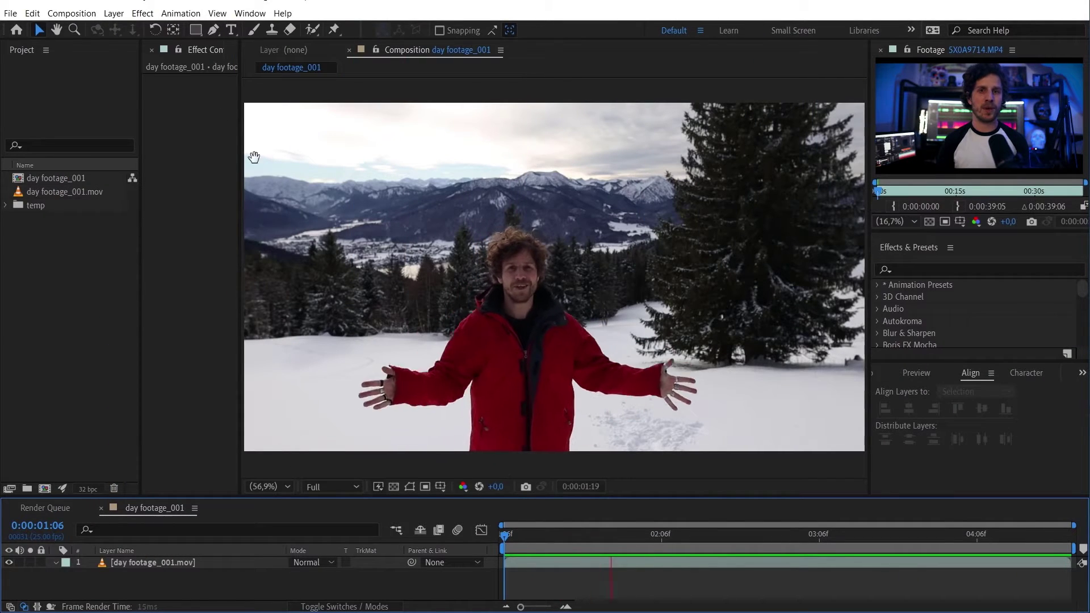
Step: Set the start timecode of the day footage_001 composition to 0:00:00:00
{"action": "left_click", "coordinate": [72, 13]}
{"action": "left_click", "coordinate": [105, 46]}
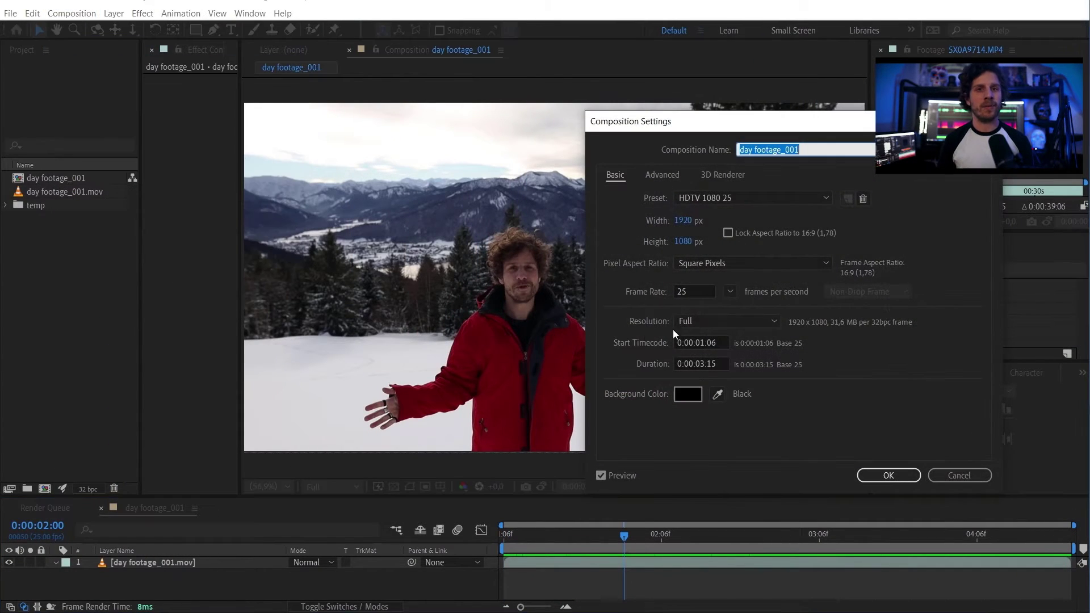
{"action": "left_click_drag", "start_coordinate": [723, 342], "coordinate": [696, 342]}
{"action": "type", "text": "0"}
{"action": "key", "text": "Return"}
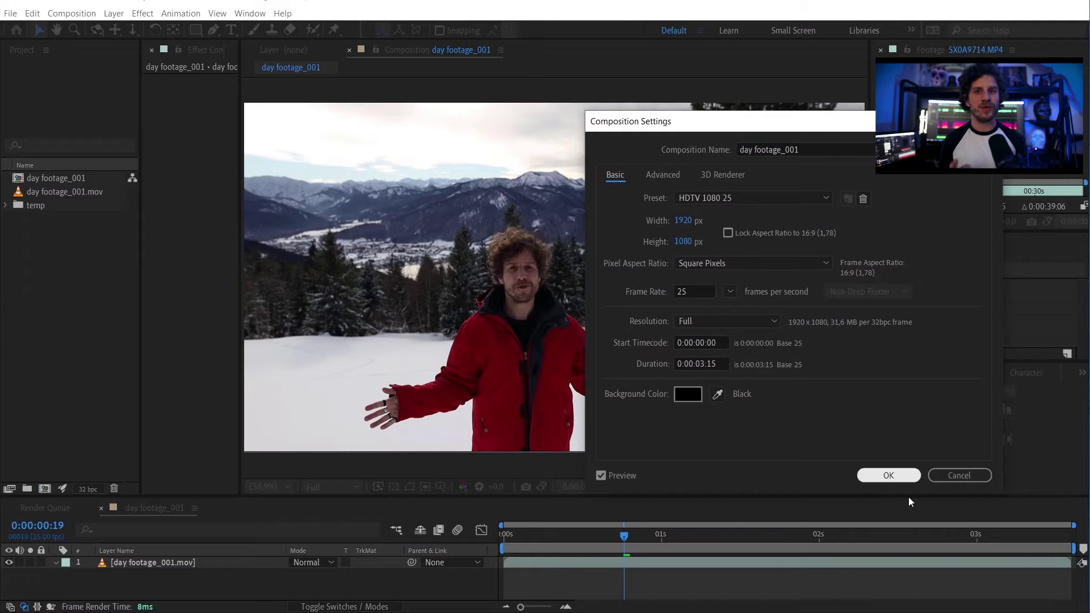
{"action": "left_click", "coordinate": [888, 475]}
Step: Play the composition from its first frame to review the footage
{"action": "left_click", "coordinate": [499, 533]}
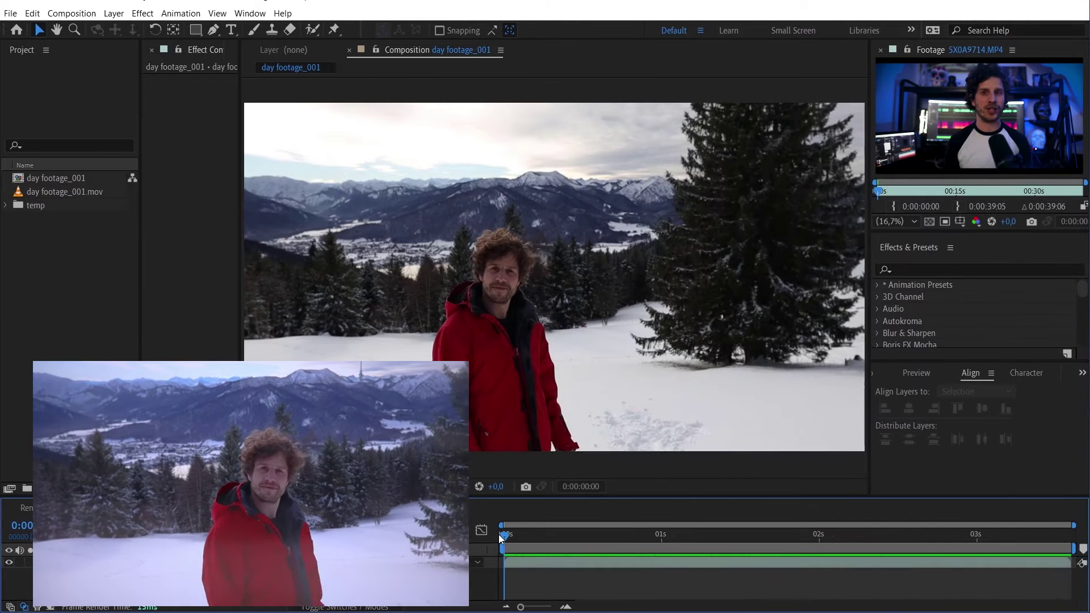
{"action": "key", "text": "space"}
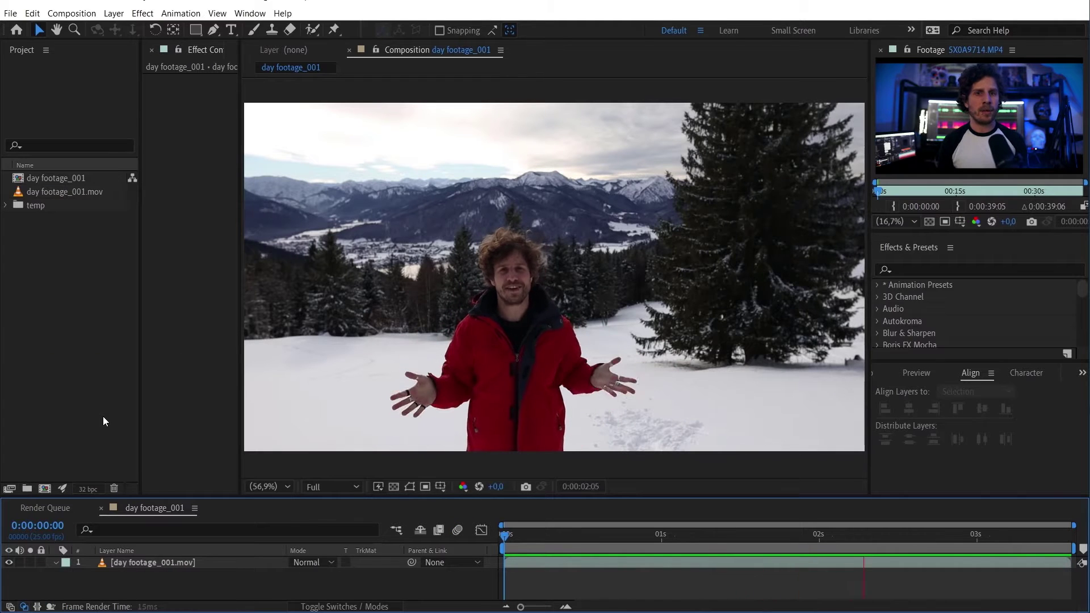
{"action": "key", "text": "space"}
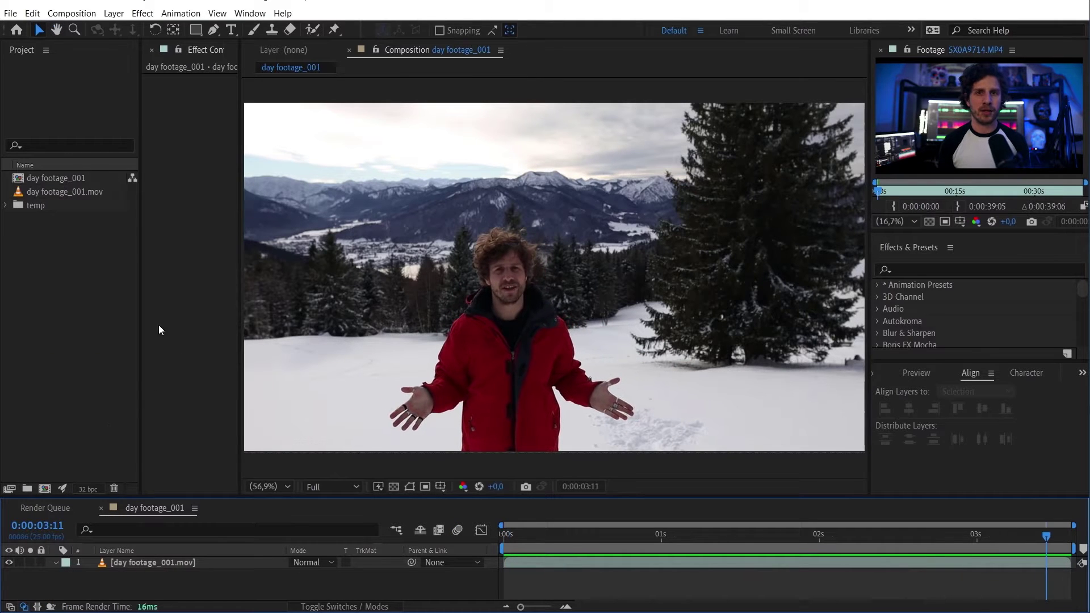
Step: Rename the composition to Main DayForNighn and double its height with 1080*2, keeping the width at 1920 px
{"action": "left_click", "coordinate": [74, 14]}
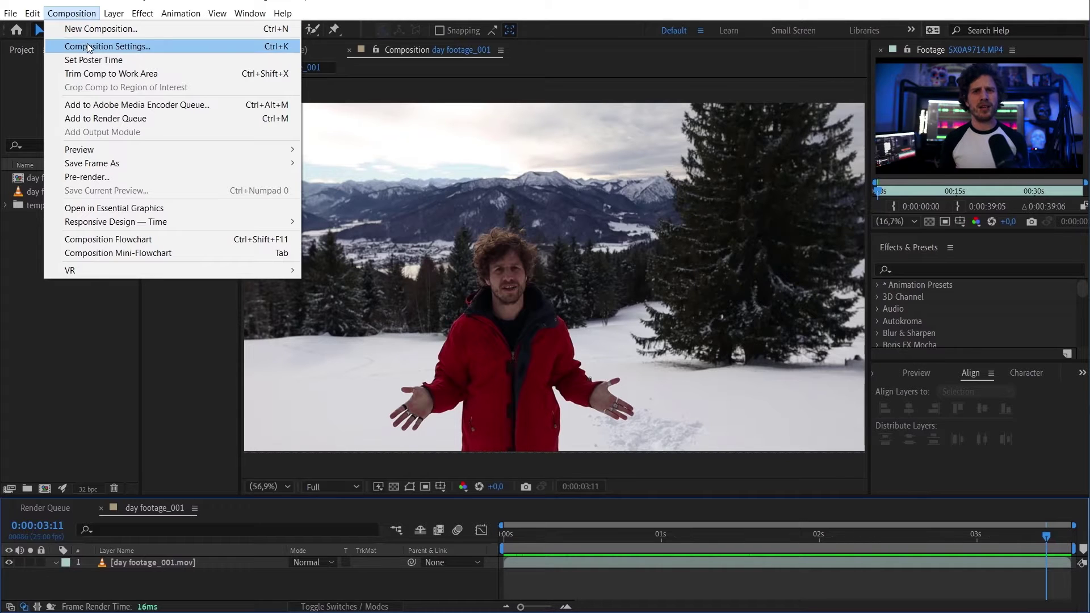
{"action": "left_click", "coordinate": [107, 46]}
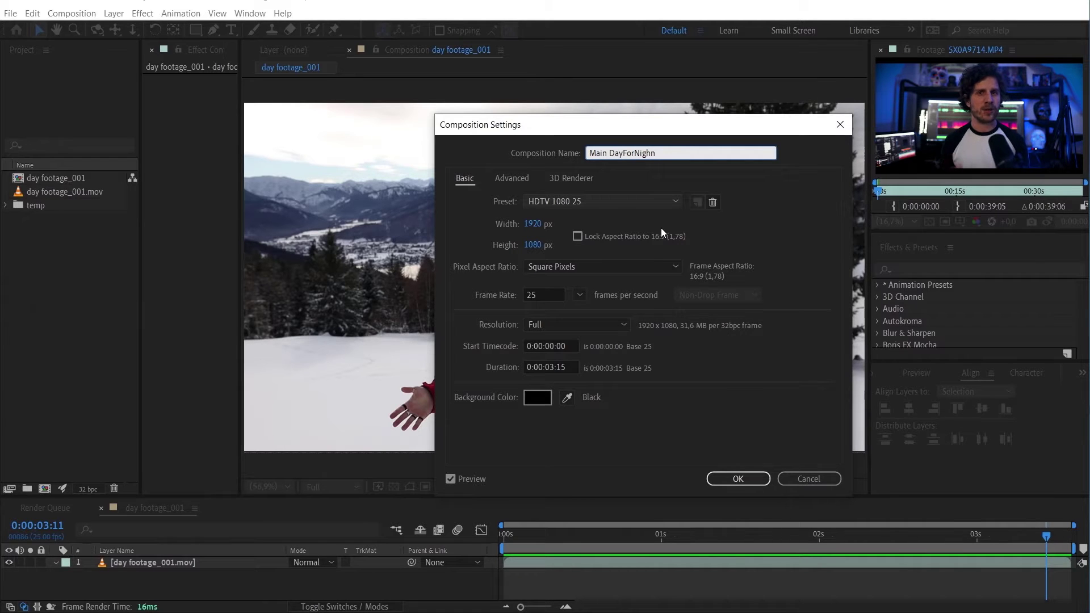
{"action": "left_click", "coordinate": [532, 244]}
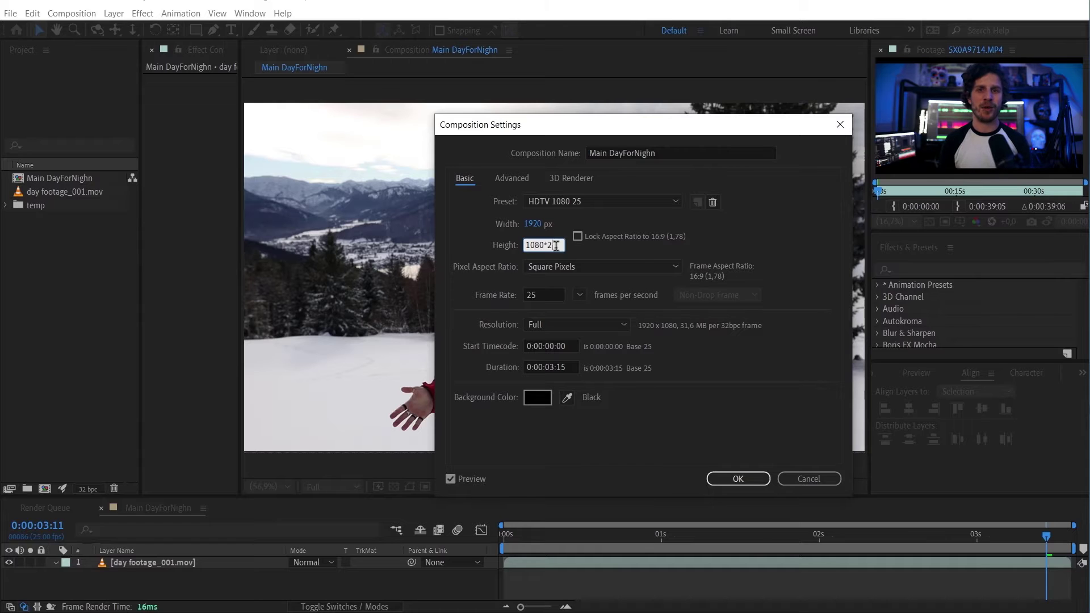
{"action": "left_click", "coordinate": [738, 479]}
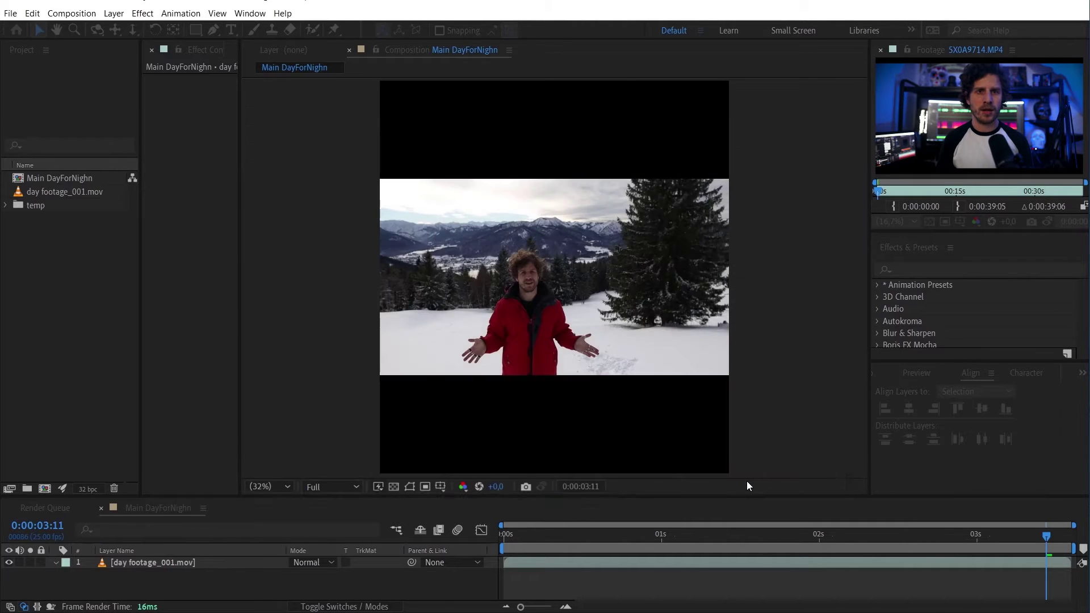
Step: Align the day footage_001.mov layer to the bottom edge of the composition
{"action": "left_click", "coordinate": [971, 374]}
{"action": "left_click", "coordinate": [1020, 373]}
{"action": "left_click", "coordinate": [1005, 410]}
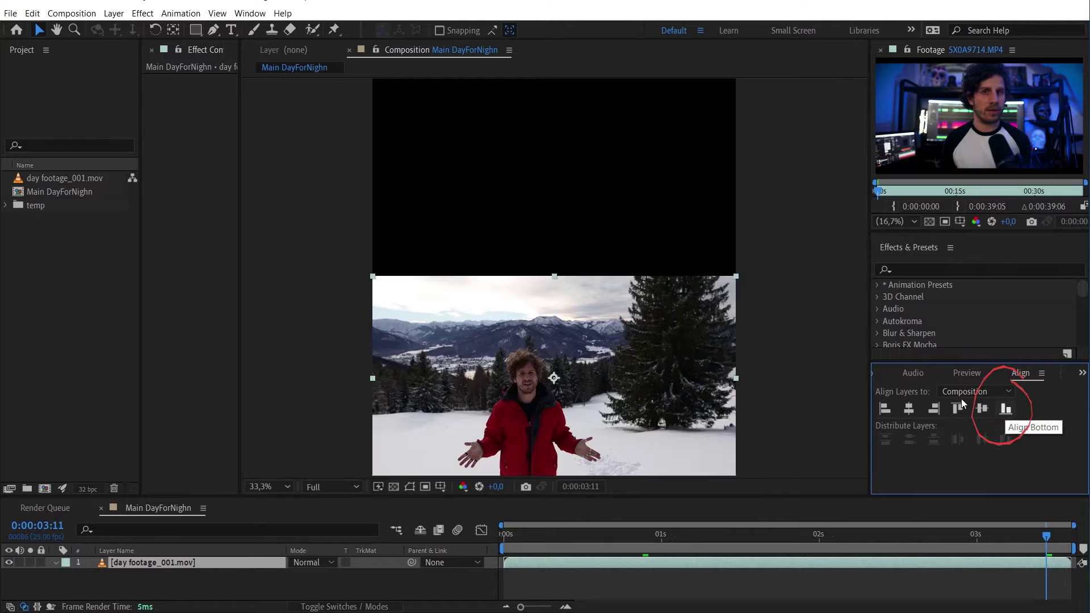
{"action": "key", "text": "comma"}
{"action": "left_click", "coordinate": [692, 334]}
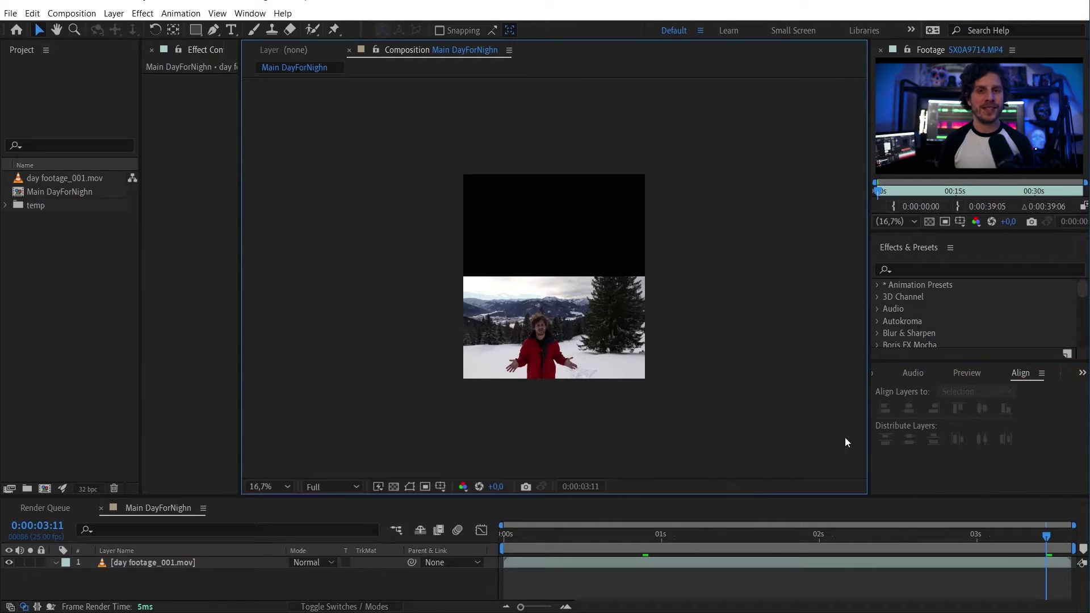
Step: Trace a Pen tool mask on the footage layer along the mountain ridge, from beyond the left frame edge to the large tree
{"action": "key", "text": "period"}
{"action": "left_click_drag", "start_coordinate": [768, 399], "coordinate": [770, 363]}
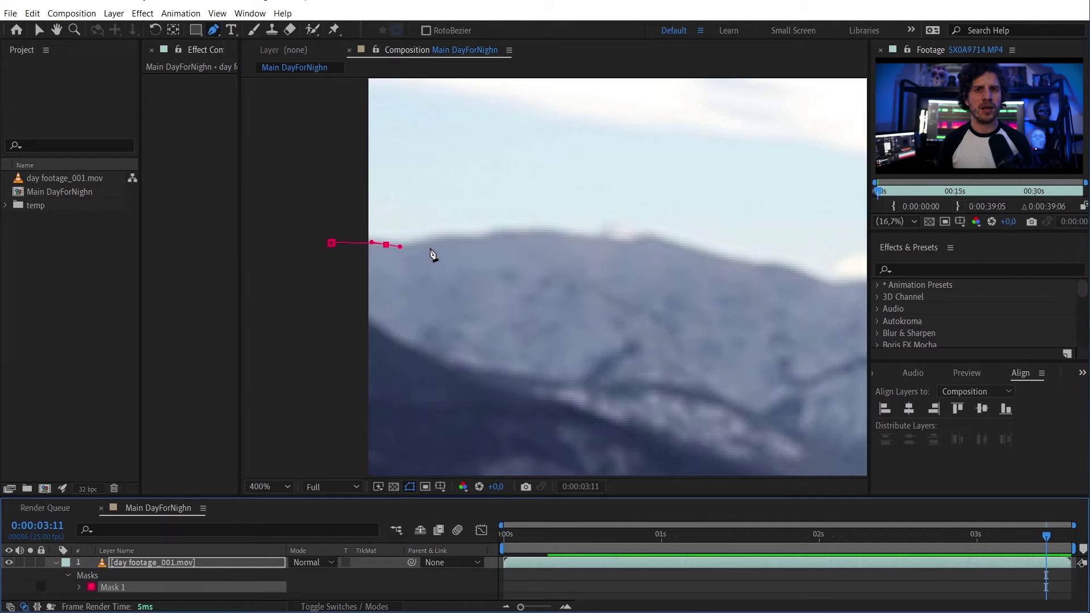
{"action": "left_click", "coordinate": [437, 236]}
{"action": "left_click", "coordinate": [477, 233]}
{"action": "left_click", "coordinate": [498, 229]}
{"action": "left_click", "coordinate": [518, 231]}
{"action": "left_click", "coordinate": [539, 234]}
{"action": "left_click_drag", "start_coordinate": [603, 243], "coordinate": [390, 255]}
{"action": "left_click", "coordinate": [669, 253]}
{"action": "left_click_drag", "start_coordinate": [688, 279], "coordinate": [539, 243]}
{"action": "left_click", "coordinate": [536, 233]}
{"action": "left_click", "coordinate": [645, 224]}
{"action": "left_click", "coordinate": [738, 233]}
{"action": "left_click_drag", "start_coordinate": [737, 233], "coordinate": [479, 204]}
{"action": "left_click", "coordinate": [568, 193]}
{"action": "left_click", "coordinate": [656, 189]}
{"action": "left_click_drag", "start_coordinate": [681, 190], "coordinate": [450, 262]}
{"action": "left_click", "coordinate": [457, 237]}
{"action": "left_click", "coordinate": [482, 250]}
{"action": "left_click", "coordinate": [551, 227]}
{"action": "left_click", "coordinate": [803, 188]}
{"action": "left_click_drag", "start_coordinate": [811, 215], "coordinate": [499, 204]}
{"action": "left_click_drag", "start_coordinate": [688, 226], "coordinate": [542, 226]}
{"action": "left_click", "coordinate": [530, 226]}
{"action": "left_click", "coordinate": [602, 225]}
{"action": "left_click", "coordinate": [628, 231]}
{"action": "left_click", "coordinate": [675, 237]}
{"action": "left_click", "coordinate": [700, 243]}
{"action": "left_click", "coordinate": [729, 236]}
{"action": "left_click_drag", "start_coordinate": [772, 230], "coordinate": [783, 231]}
{"action": "left_click_drag", "start_coordinate": [806, 244], "coordinate": [533, 239]}
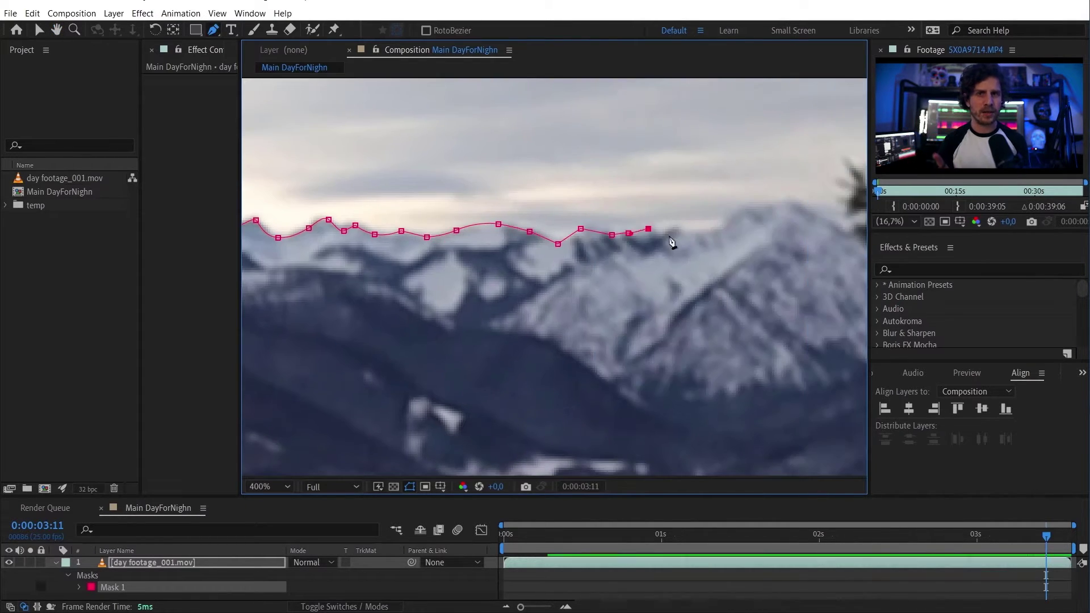
{"action": "left_click", "coordinate": [666, 234]}
{"action": "left_click", "coordinate": [685, 231]}
{"action": "left_click", "coordinate": [701, 232]}
{"action": "left_click_drag", "start_coordinate": [735, 242], "coordinate": [452, 246]}
{"action": "left_click", "coordinate": [454, 222]}
{"action": "left_click", "coordinate": [487, 207]}
{"action": "left_click_drag", "start_coordinate": [514, 204], "coordinate": [526, 209]}
{"action": "left_click", "coordinate": [560, 236]}
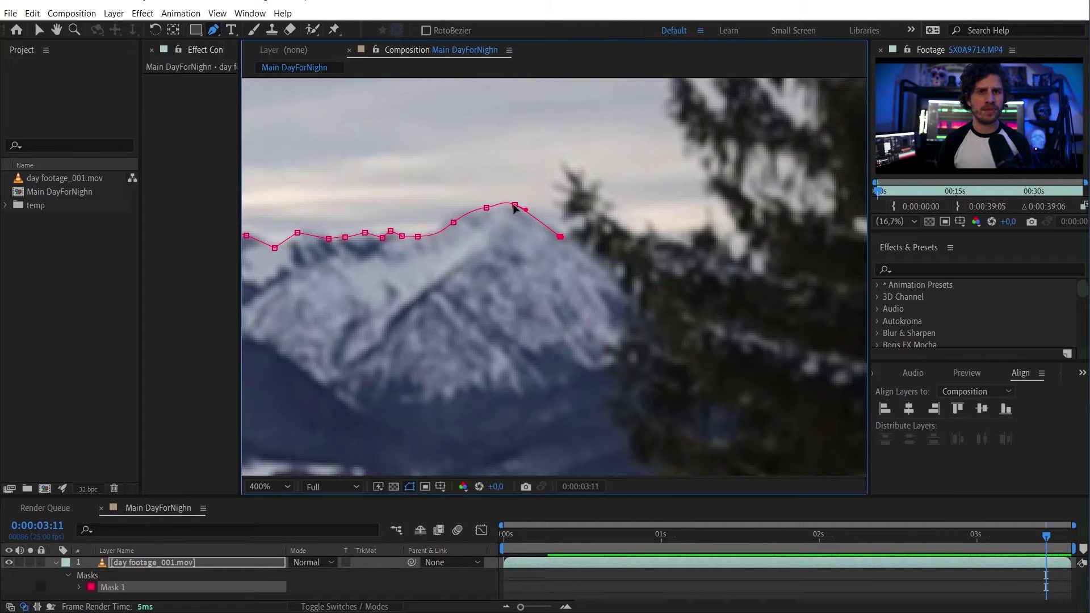
Step: Continue the mask straight across the large tree, run it outside the frame around the lower part of the footage, and close it
{"action": "key", "text": "comma"}
{"action": "key", "text": "comma"}
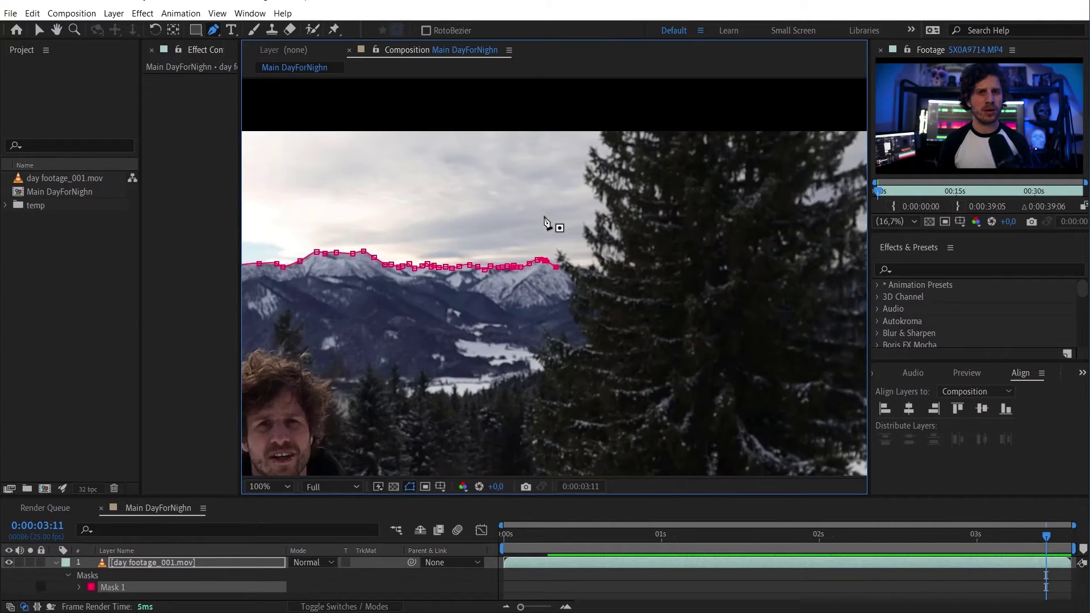
{"action": "key", "text": "comma"}
{"action": "key", "text": "comma"}
{"action": "mouse_move", "coordinate": [613, 297]}
{"action": "left_mouse_down"}
{"action": "mouse_move", "coordinate": [662, 291]}
{"action": "mouse_move", "coordinate": [620, 279]}
{"action": "left_mouse_up"}
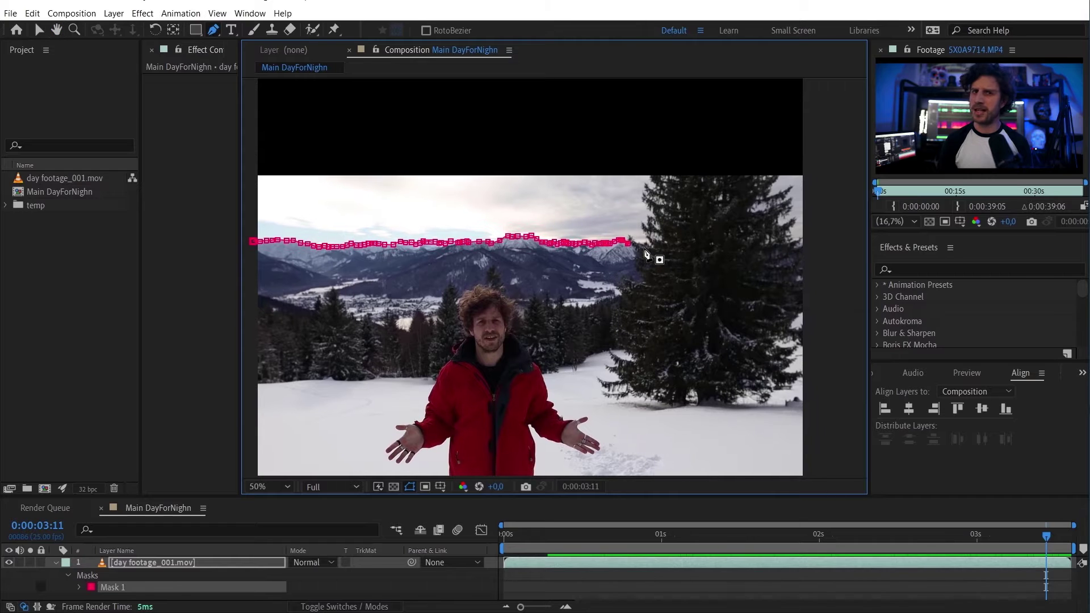
{"action": "left_click", "coordinate": [644, 246]}
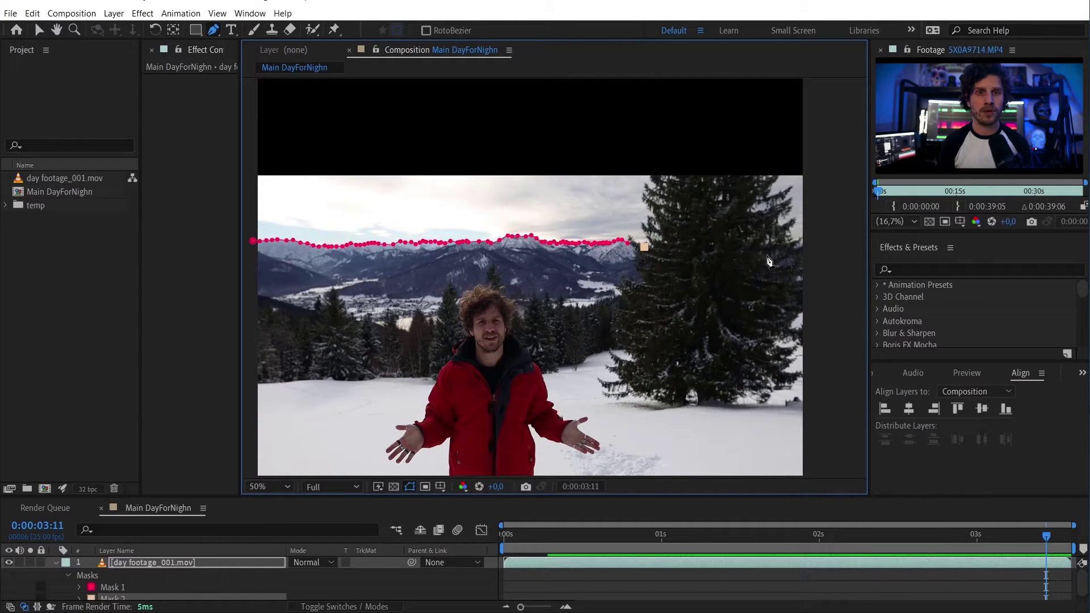
{"action": "key", "text": "ctrl+z"}
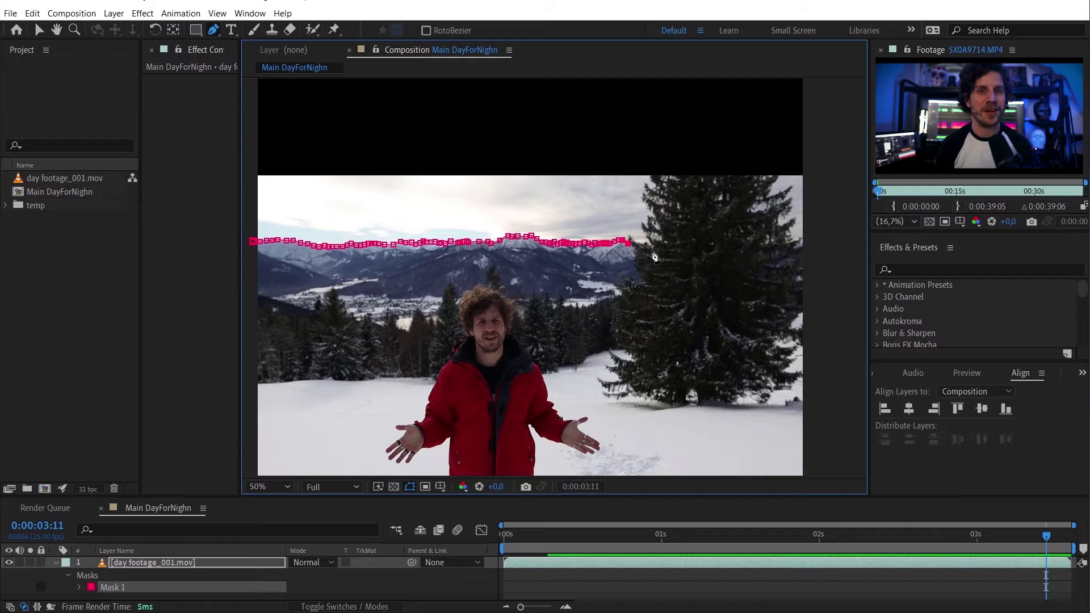
{"action": "left_click", "coordinate": [655, 248]}
{"action": "left_click", "coordinate": [734, 250]}
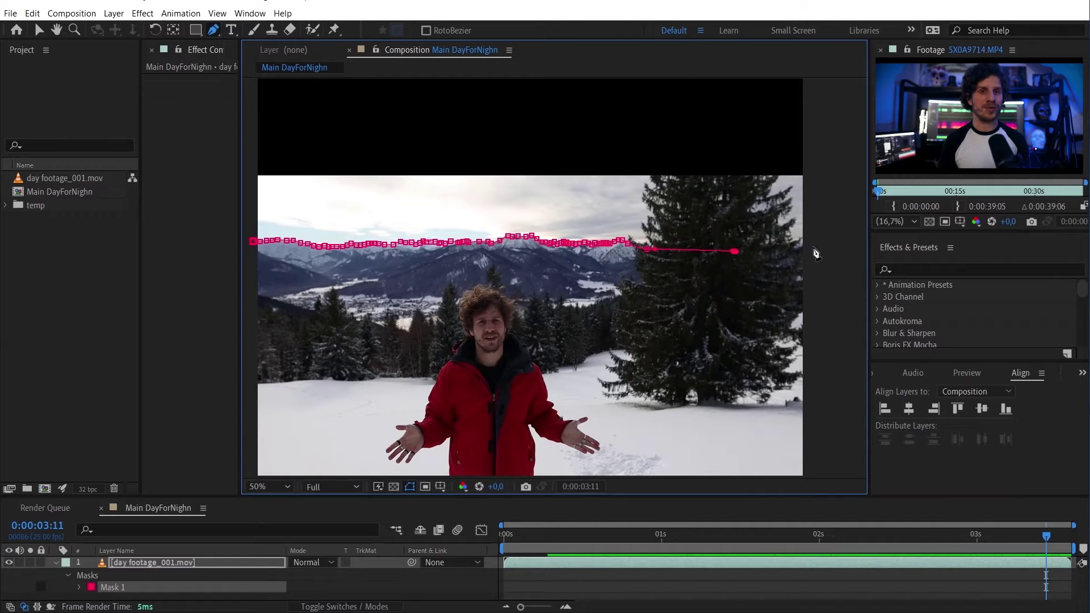
{"action": "left_click_drag", "start_coordinate": [832, 416], "coordinate": [843, 314]}
{"action": "left_click", "coordinate": [845, 394]}
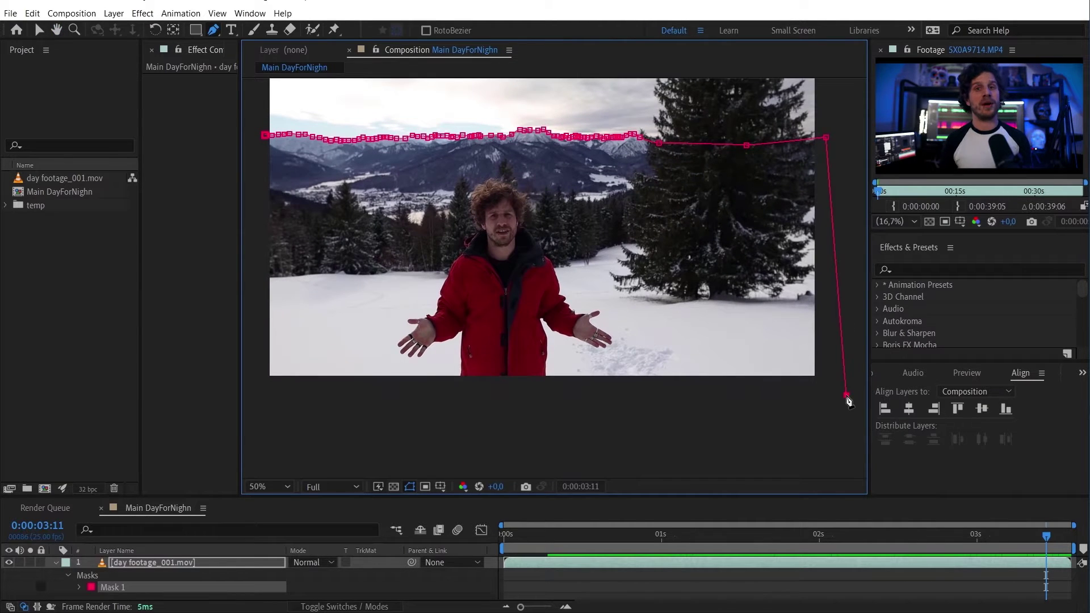
{"action": "left_click_drag", "start_coordinate": [420, 424], "coordinate": [528, 426]}
{"action": "left_click", "coordinate": [283, 425]}
{"action": "left_click", "coordinate": [276, 123]}
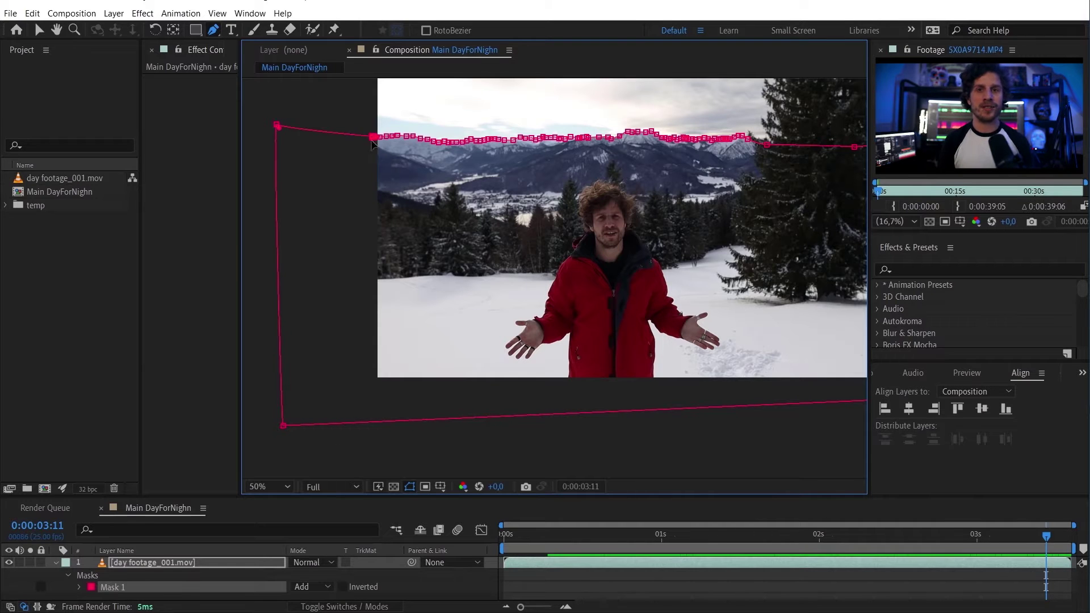
{"action": "left_click", "coordinate": [373, 138]}
{"action": "key", "text": "comma"}
{"action": "key", "text": "comma"}
{"action": "scroll", "coordinate": [398, 181], "scroll_direction": "right", "scroll_amount": 2}
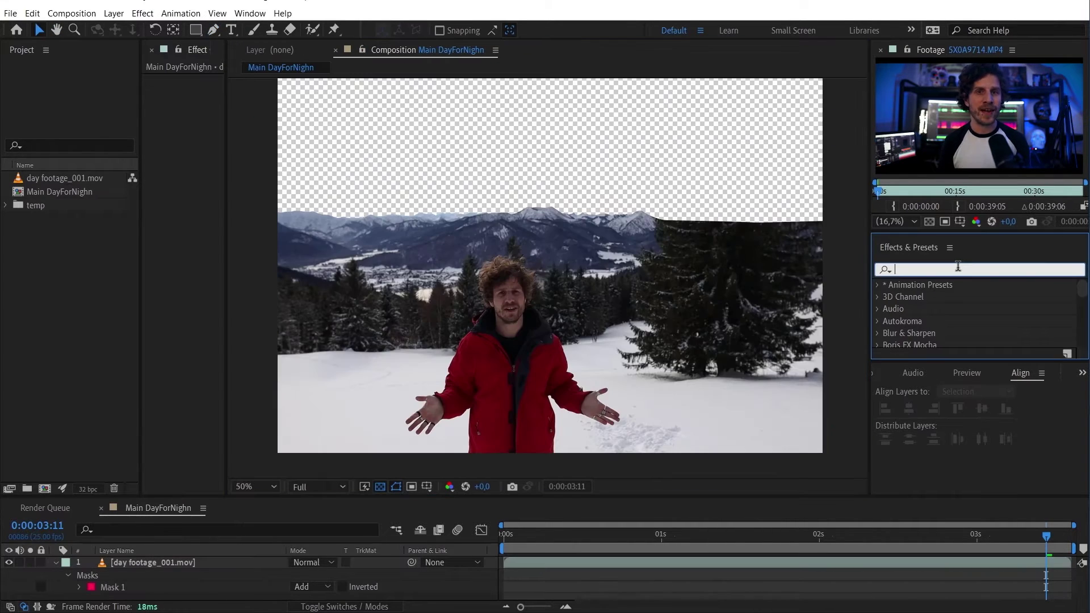
Step: Apply the Lumetri Color effect to the footage layer and set its Exposure to -4,0
{"action": "type", "text": "lumetr"}
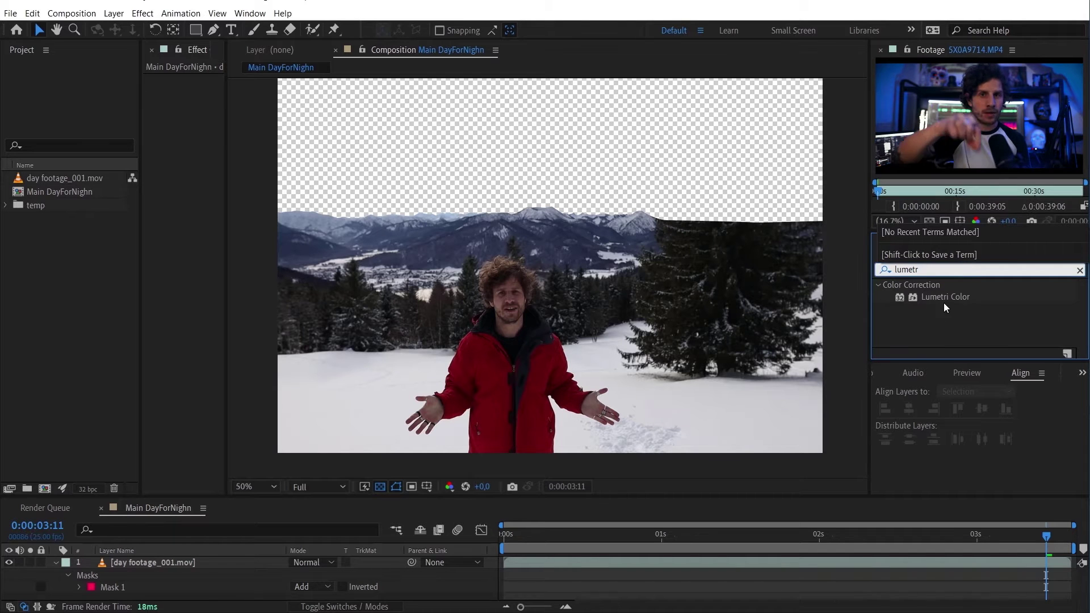
{"action": "left_click_drag", "start_coordinate": [943, 299], "coordinate": [380, 160]}
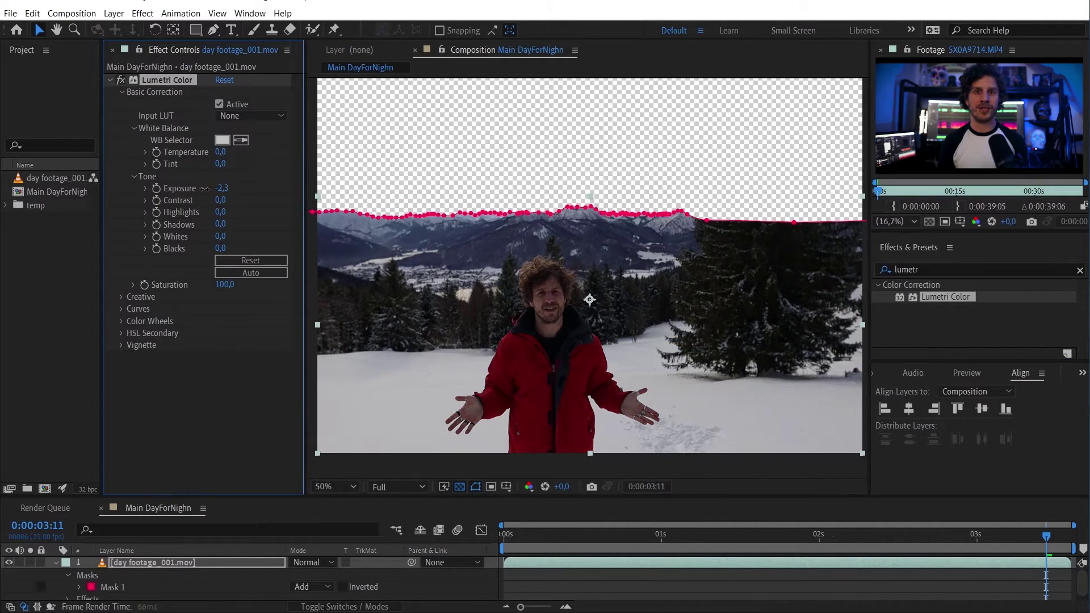
{"action": "left_click_drag", "start_coordinate": [204, 189], "coordinate": [201, 188]}
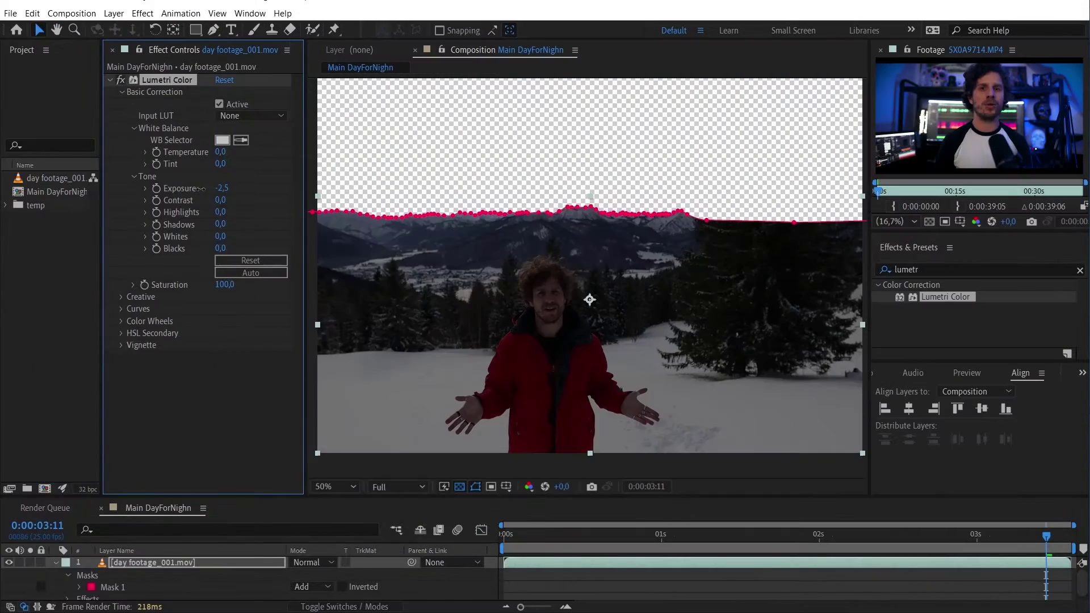
{"action": "left_click_drag", "start_coordinate": [203, 188], "coordinate": [203, 188]}
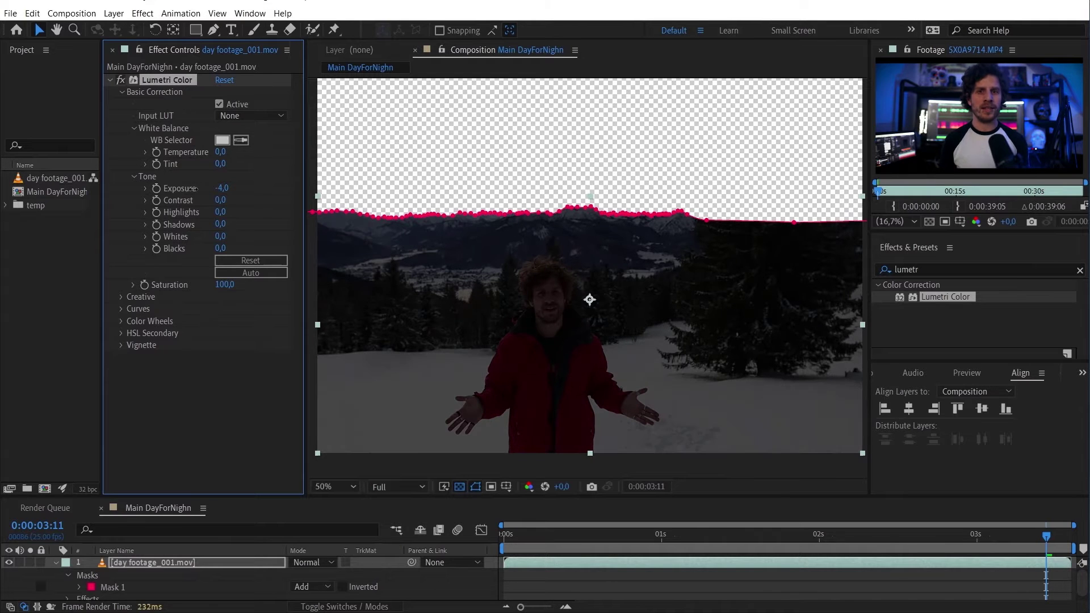
Step: Hide the mask outline and set the footage's Lumetri Color Shadows to -45,0 and Temperature to -100,0
{"action": "left_click", "coordinate": [473, 486]}
{"action": "left_click_drag", "start_coordinate": [220, 224], "coordinate": [208, 227]}
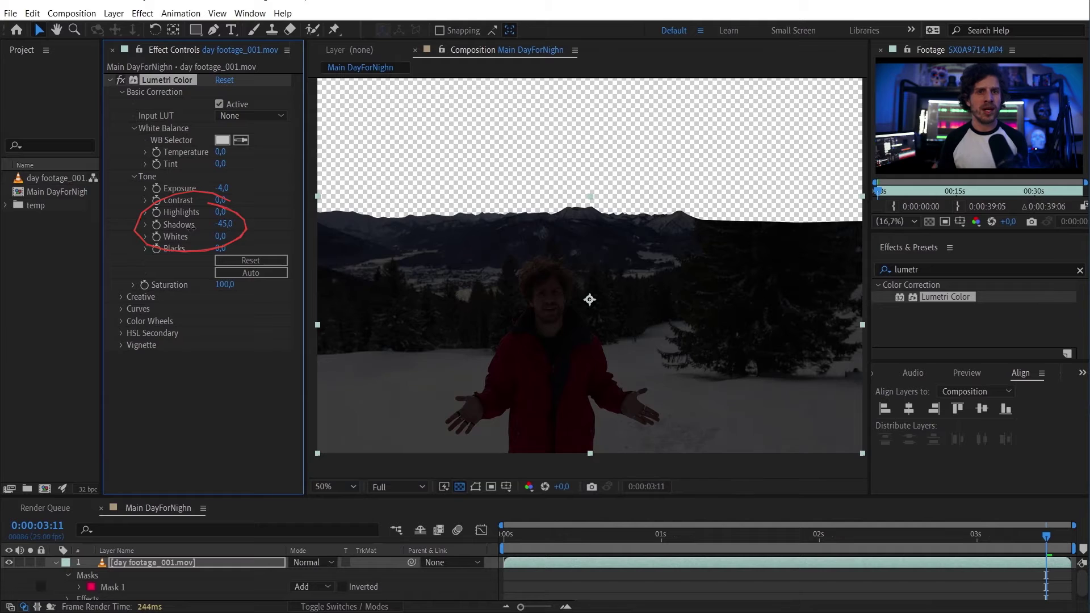
{"action": "left_click", "coordinate": [134, 176]}
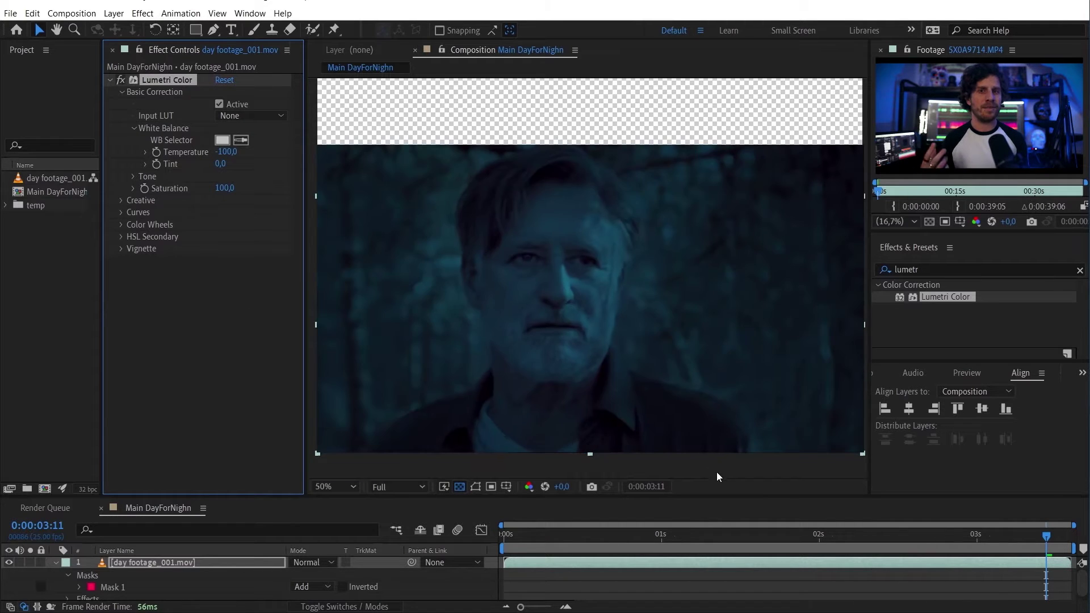
Step: Create a green 1920 x 2160 px solid named Atmosphere and place it below the footage layer
{"action": "left_click", "coordinate": [724, 469]}
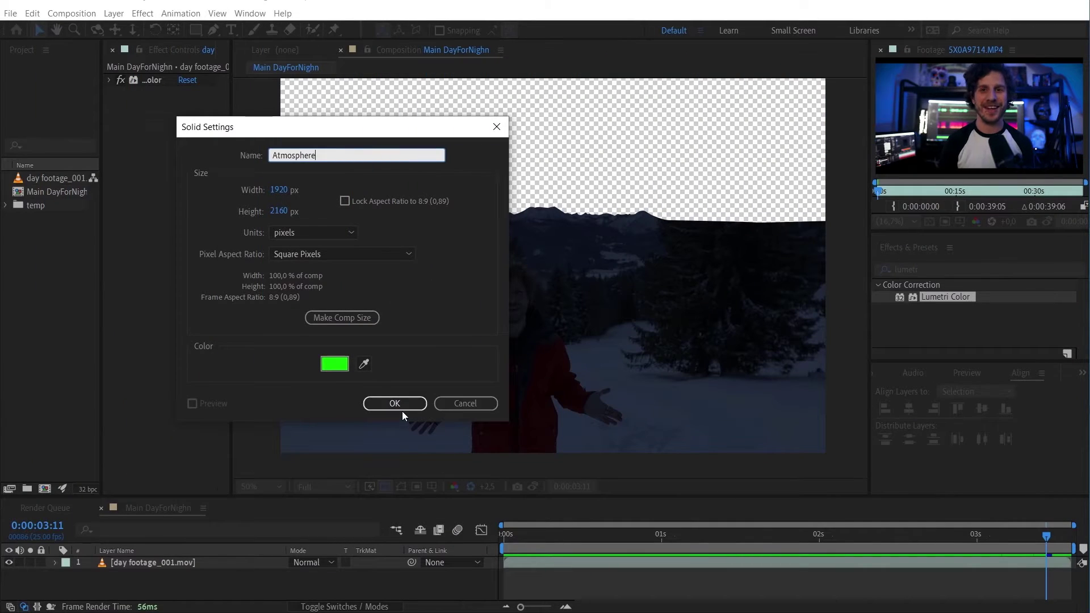
{"action": "left_click", "coordinate": [394, 404]}
{"action": "left_click_drag", "start_coordinate": [121, 564], "coordinate": [124, 577]}
Step: Apply the Fill effect to the Atmosphere solid
{"action": "left_click", "coordinate": [931, 269]}
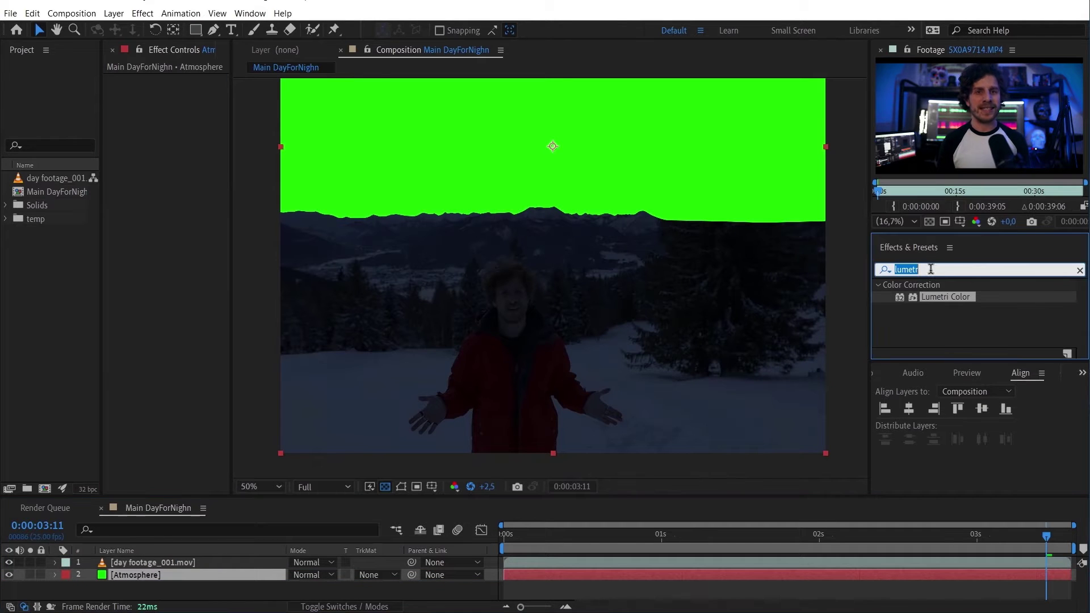
{"action": "type", "text": "fill"}
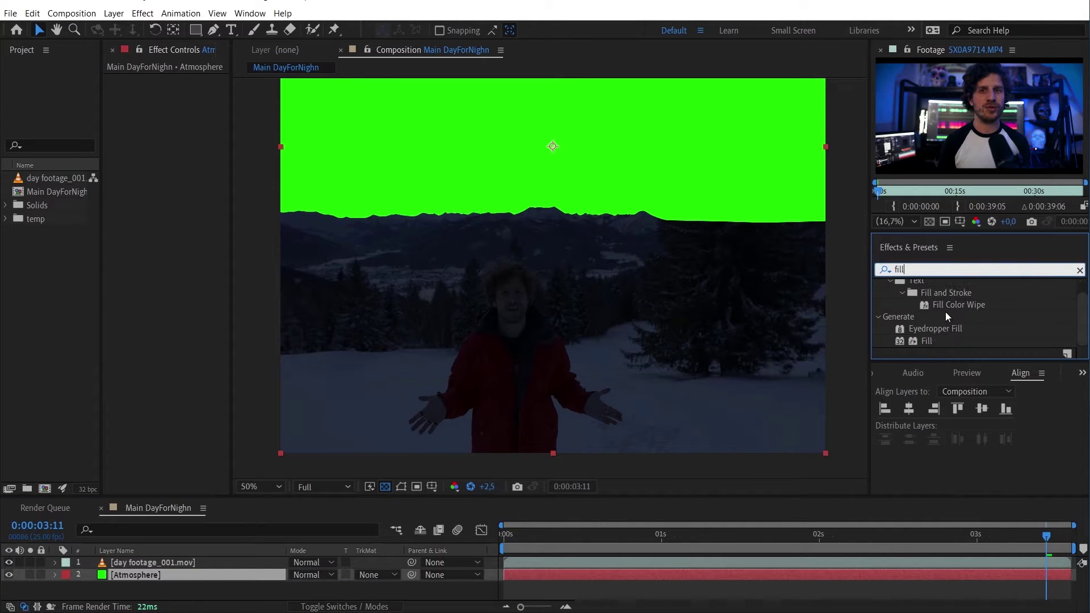
{"action": "double_click", "coordinate": [926, 340]}
Step: Sample the Fill color for the Atmosphere solid from the dark blue haze of the distant mountains near the horizon
{"action": "scroll", "coordinate": [456, 220], "scroll_direction": "up", "scroll_amount": 4}
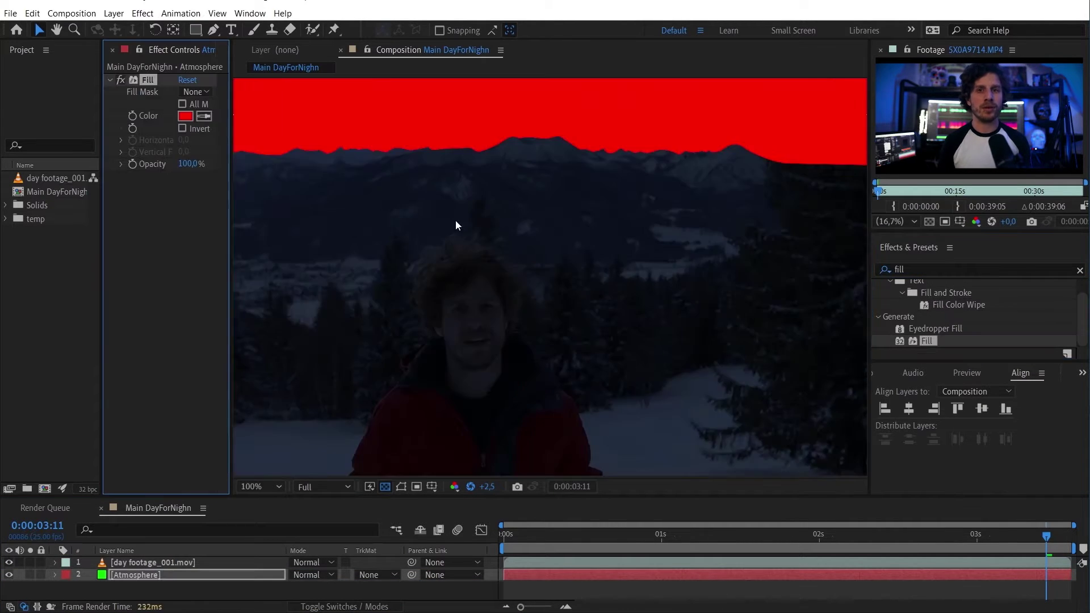
{"action": "scroll", "coordinate": [475, 241], "scroll_direction": "up", "scroll_amount": 2}
{"action": "left_click", "coordinate": [204, 116]}
{"action": "left_click", "coordinate": [565, 293]}
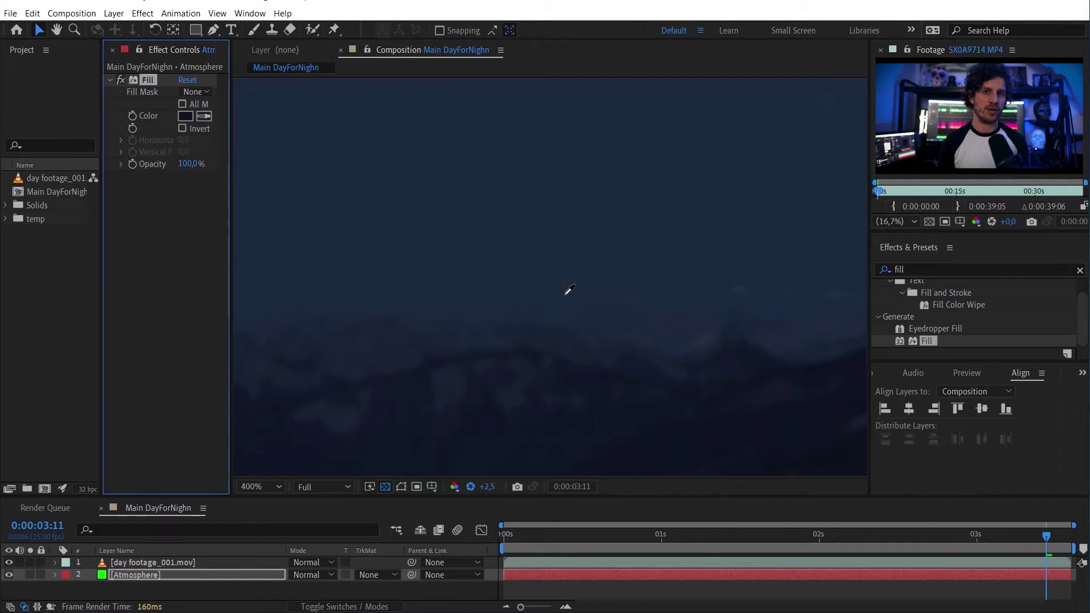
{"action": "scroll", "coordinate": [688, 314], "scroll_direction": "down", "scroll_amount": 6}
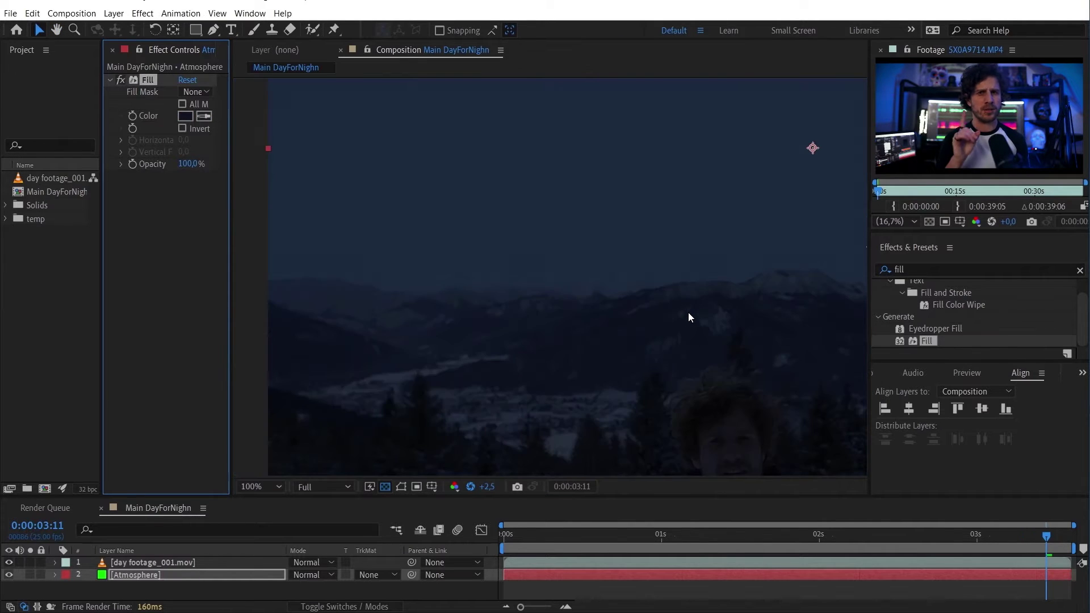
{"action": "left_click_drag", "start_coordinate": [728, 345], "coordinate": [598, 292]}
{"action": "scroll", "coordinate": [598, 293], "scroll_direction": "down", "scroll_amount": 2}
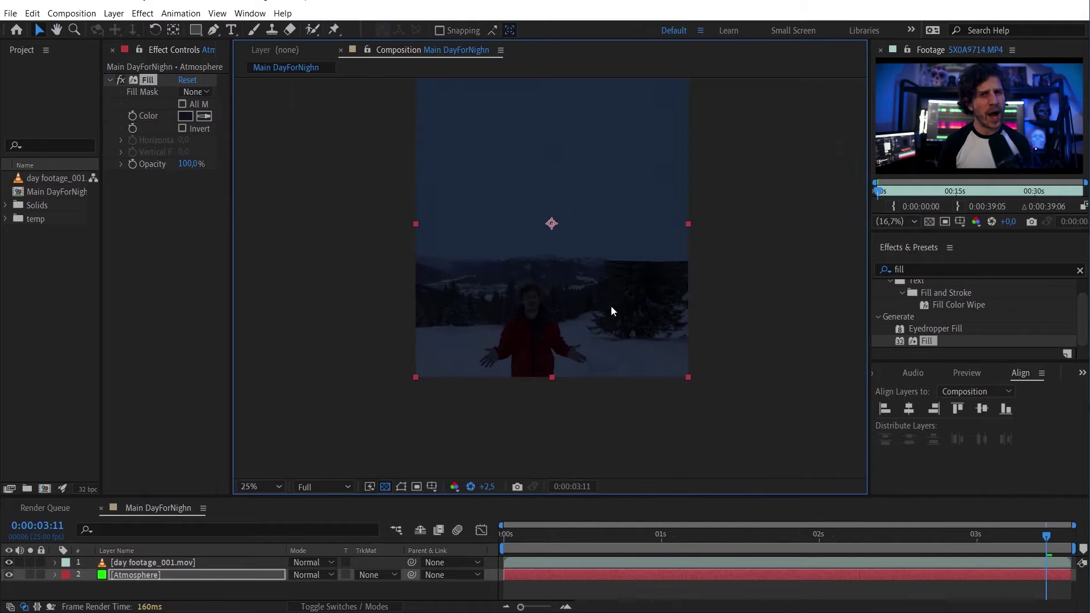
Step: Create a near-black blue 1920 x 2160 px solid named Night Sky and place it beneath the Atmosphere layer
{"action": "scroll", "coordinate": [600, 298], "scroll_direction": "up", "scroll_amount": 2}
{"action": "left_click_drag", "start_coordinate": [628, 390], "coordinate": [628, 257]}
{"action": "left_click", "coordinate": [473, 488]}
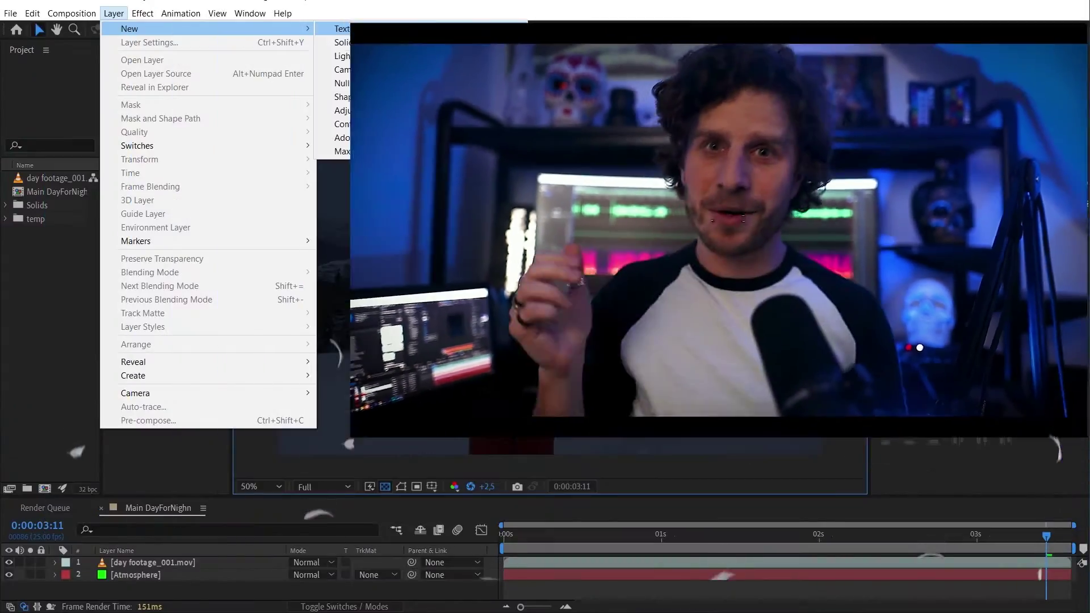
{"action": "left_click", "coordinate": [387, 39]}
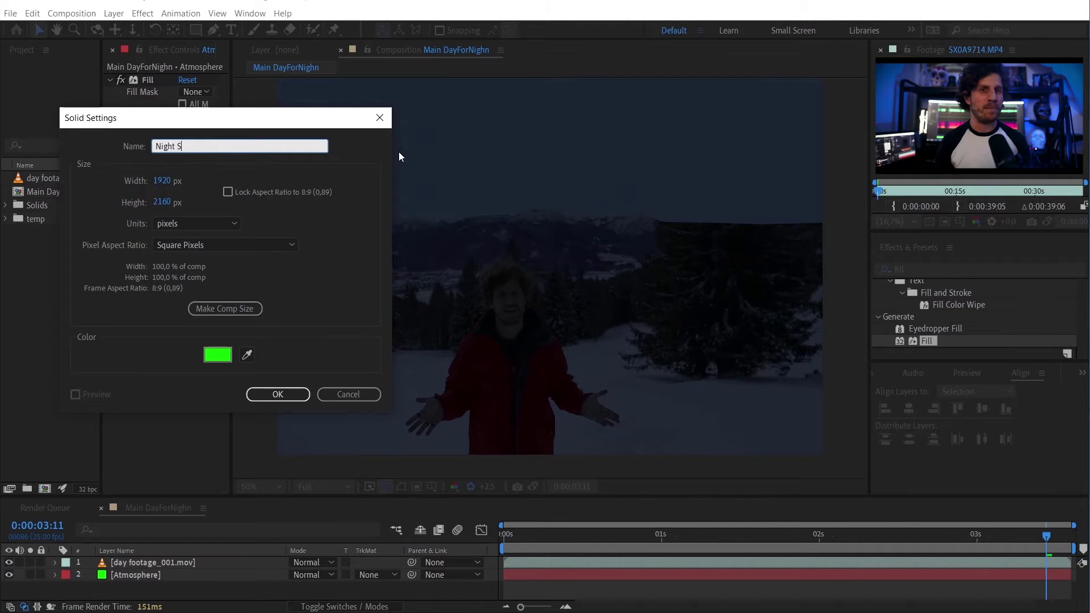
{"action": "left_click", "coordinate": [246, 354]}
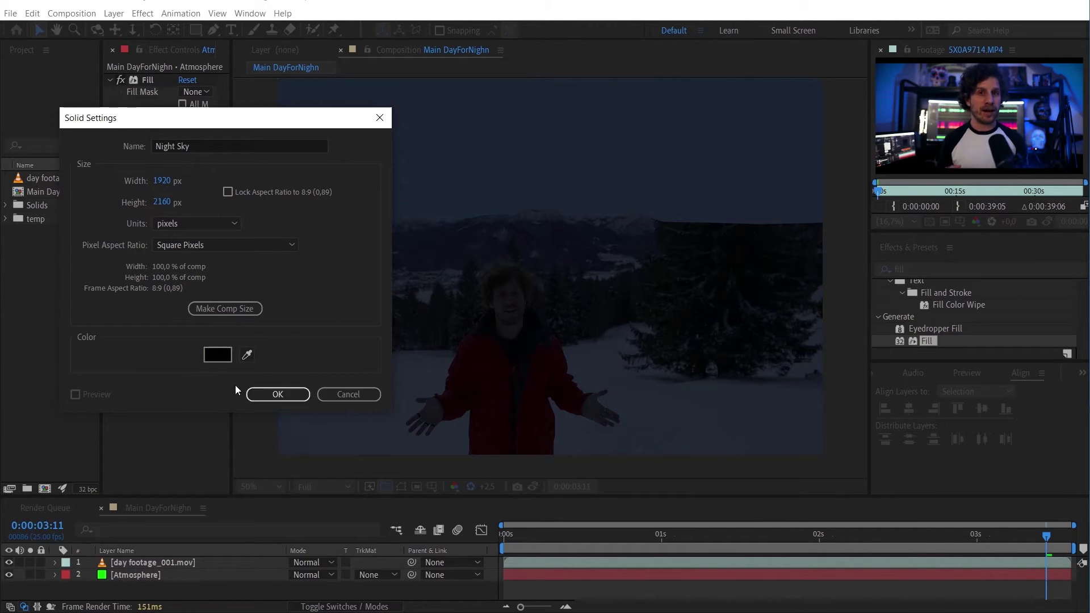
{"action": "left_click", "coordinate": [219, 354]}
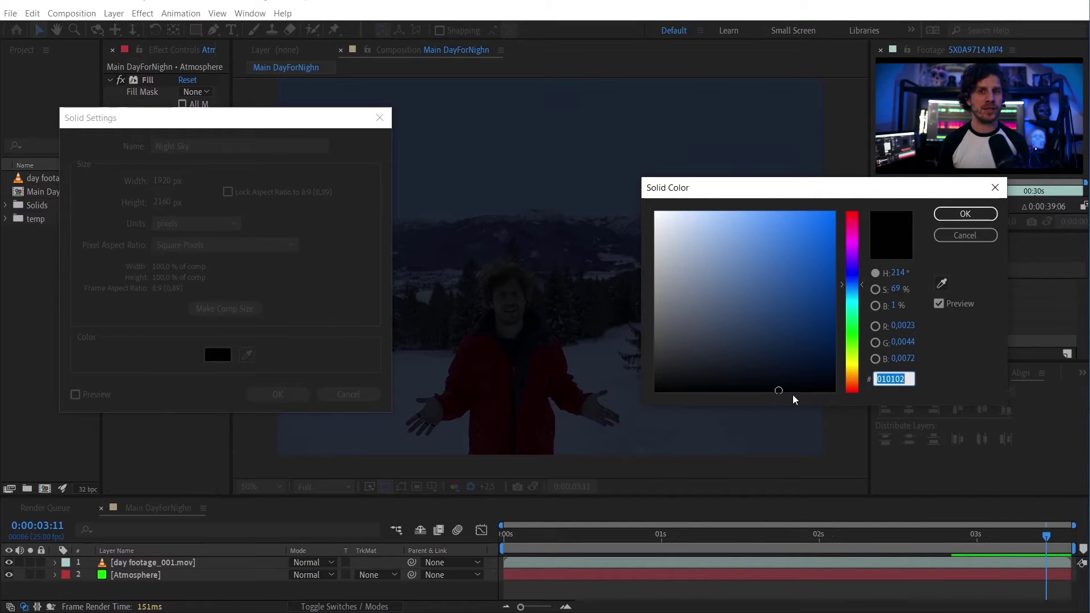
{"action": "left_click", "coordinate": [990, 219]}
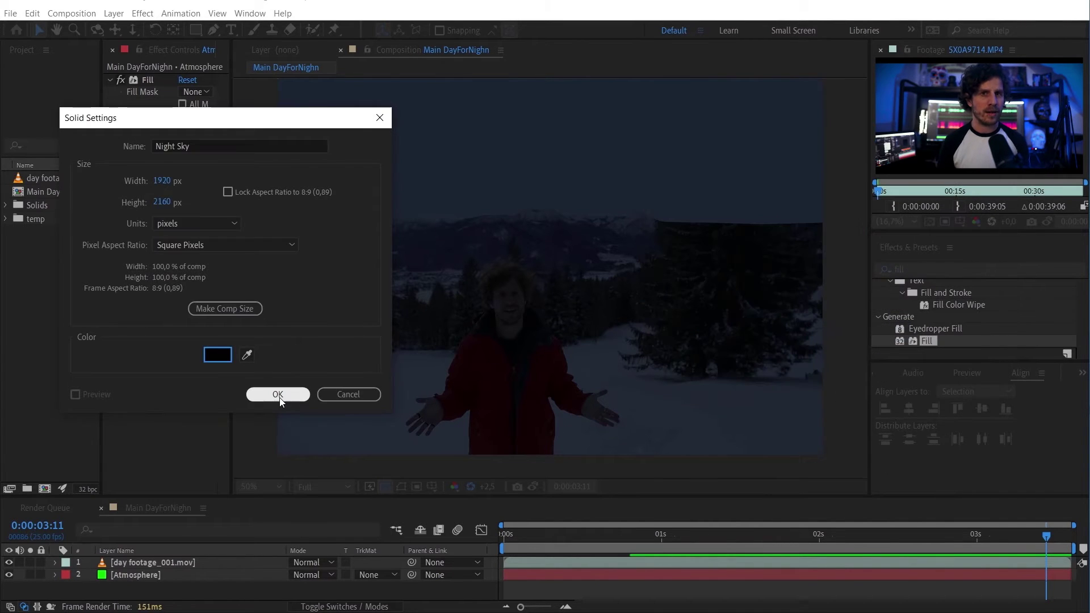
{"action": "left_click", "coordinate": [278, 394]}
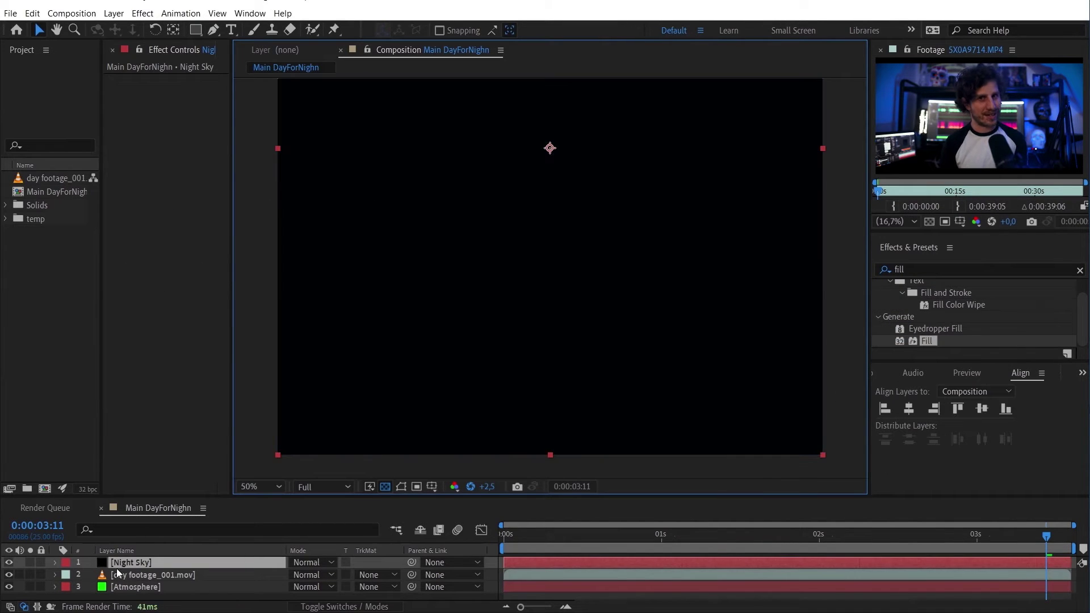
{"action": "left_click_drag", "start_coordinate": [127, 563], "coordinate": [133, 590]}
Step: Draw a rectangular mask around the lower part of the Atmosphere layer and feather it by 786,0 pixels
{"action": "scroll", "coordinate": [507, 261], "scroll_direction": "down", "scroll_amount": 1}
{"action": "key", "text": "q"}
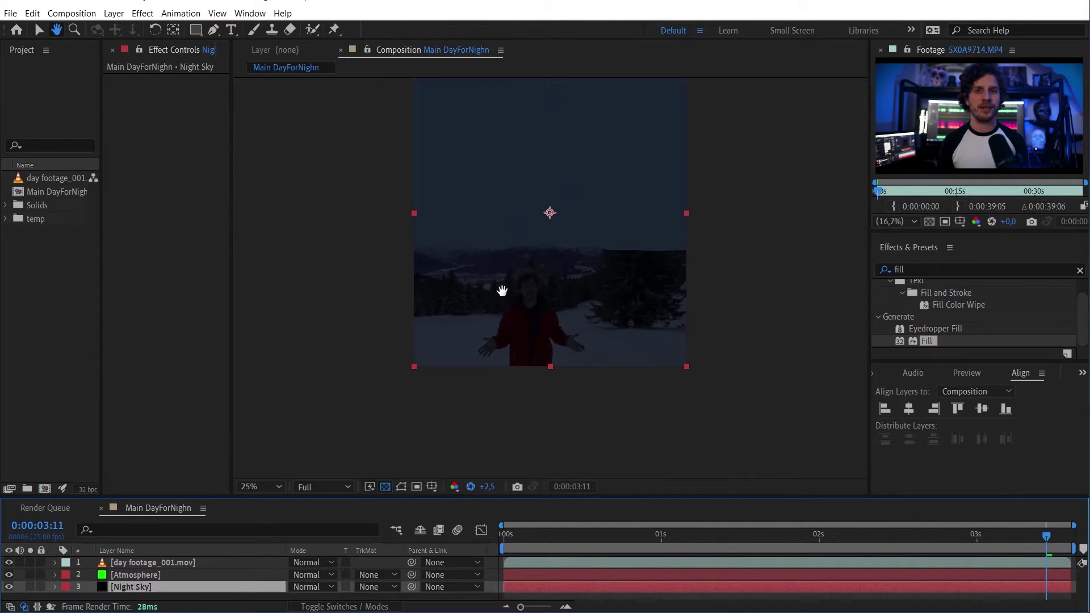
{"action": "key", "text": "ctrl+Up"}
{"action": "left_click_drag", "start_coordinate": [395, 243], "coordinate": [722, 446]}
{"action": "key", "text": "v"}
{"action": "key", "text": "f"}
{"action": "left_click_drag", "start_coordinate": [318, 593], "coordinate": [570, 192]}
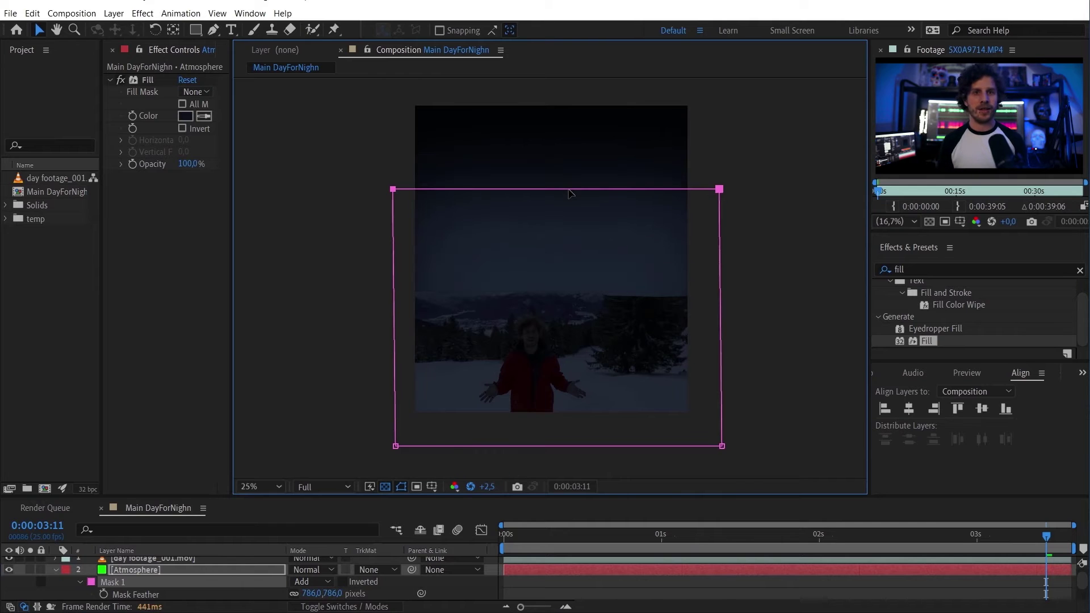
{"action": "left_click", "coordinate": [819, 383]}
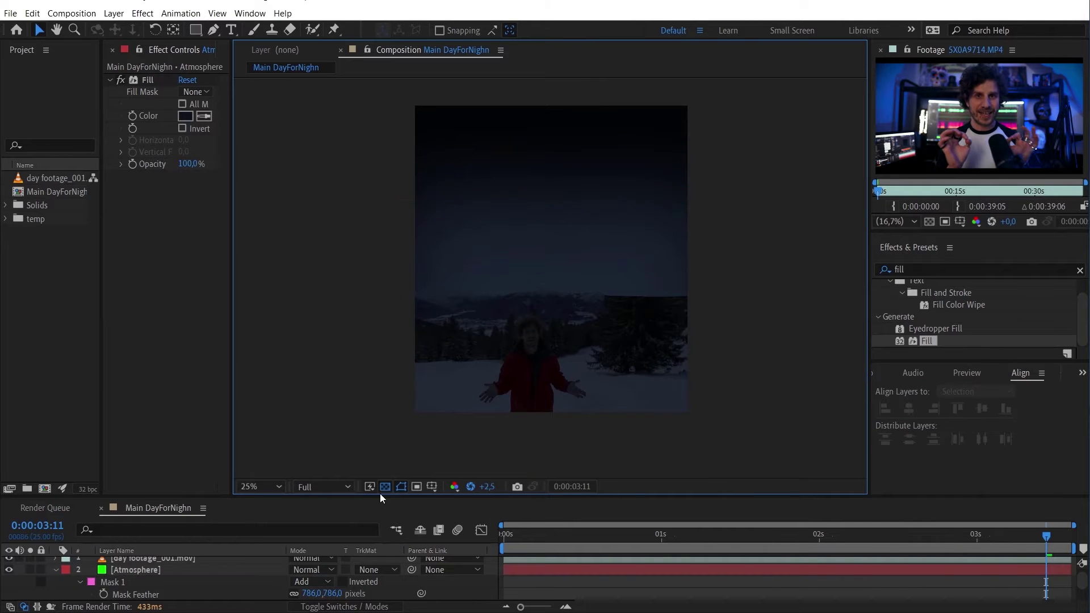
Step: Add an adjustment layer above all other layers and name it Color Bending Trick
{"action": "left_click", "coordinate": [469, 488]}
{"action": "key", "text": "period"}
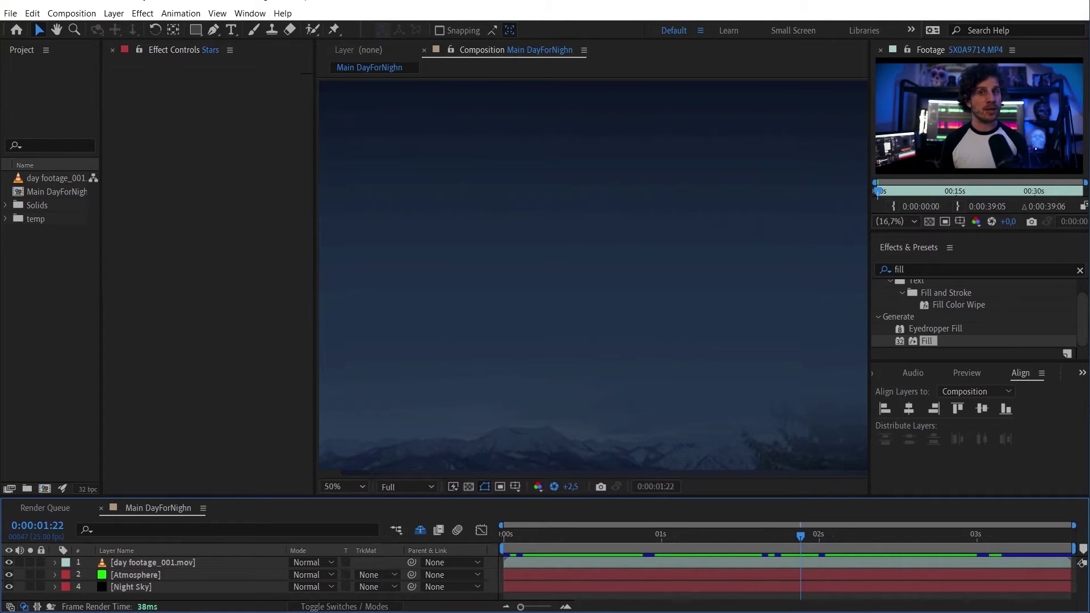
{"action": "left_click", "coordinate": [113, 13]}
{"action": "mouse_move", "coordinate": [131, 29]}
{"action": "left_click", "coordinate": [364, 102]}
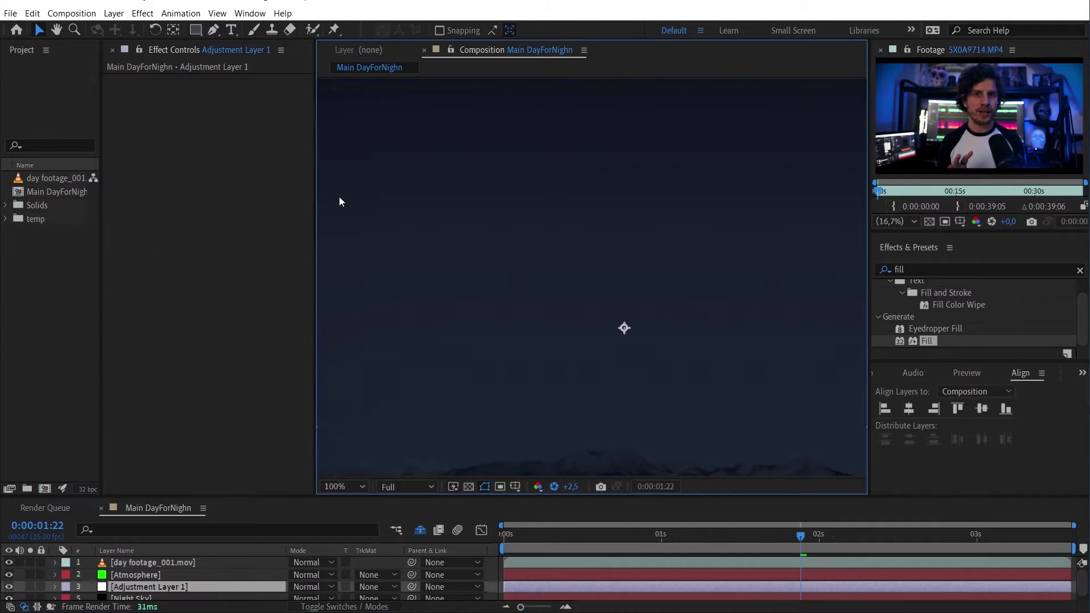
{"action": "left_click", "coordinate": [156, 561]}
{"action": "key", "text": "Return"}
{"action": "type", "text": "Color Bending Trick"}
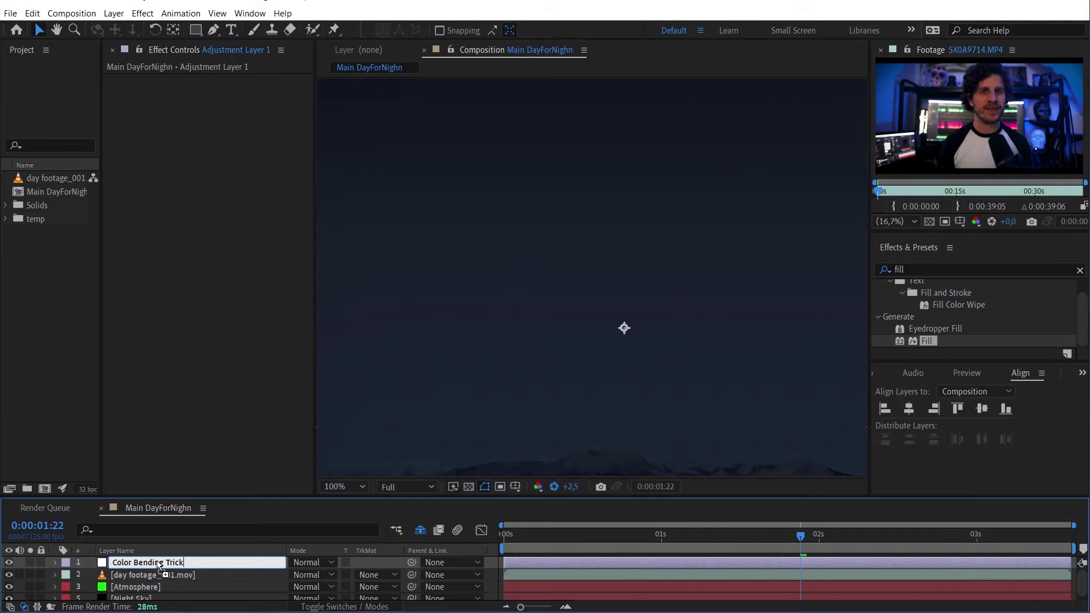
{"action": "key", "text": "Return"}
Step: Apply Add Grain to the Color Bending Trick layer and set its Viewing Mode to Final Output
{"action": "key", "text": "ctrl+f"}
{"action": "type", "text": "grain"}
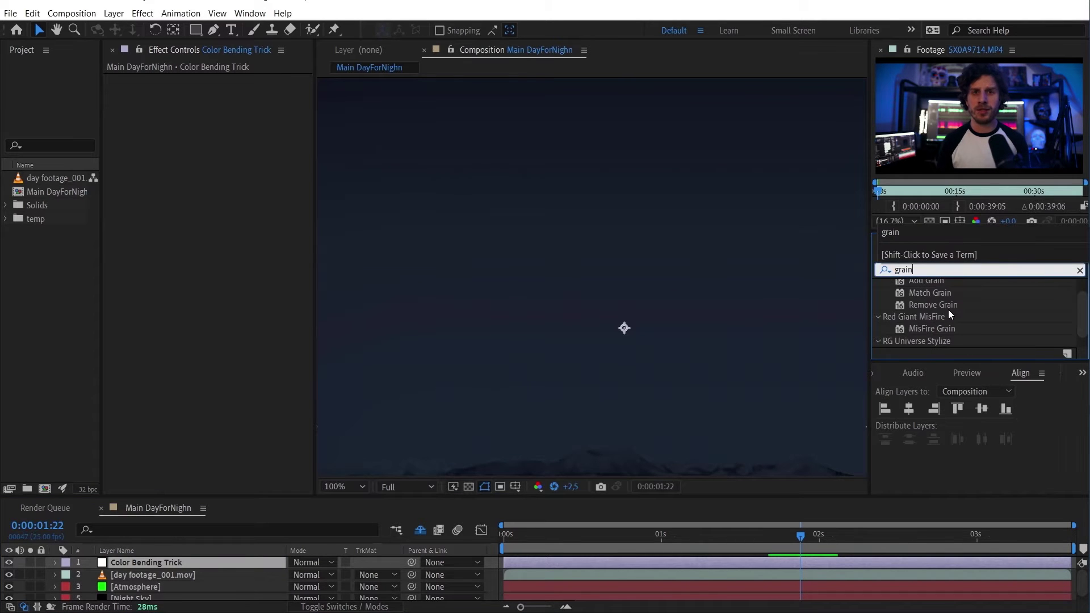
{"action": "double_click", "coordinate": [925, 281]}
{"action": "left_click", "coordinate": [258, 92]}
Step: Set the Add Grain Intensity to 0,100 and Size to 0,200 on the Color Bending Trick layer
{"action": "left_click", "coordinate": [259, 127]}
{"action": "left_click", "coordinate": [230, 140]}
{"action": "type", "text": "0,1"}
{"action": "key", "text": "Return"}
{"action": "left_click", "coordinate": [229, 152]}
{"action": "type", "text": "0,200"}
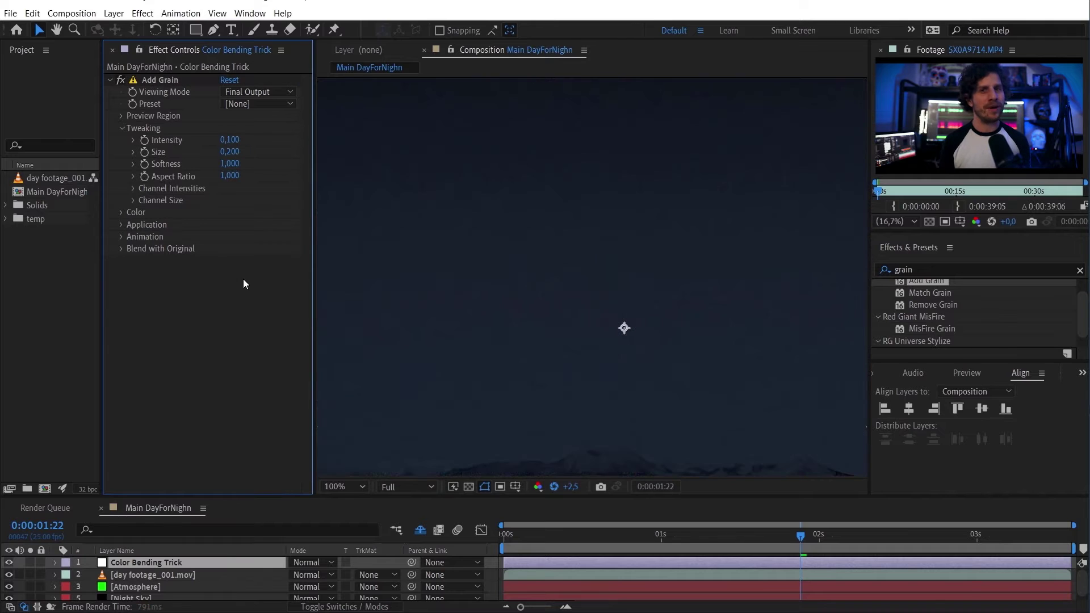
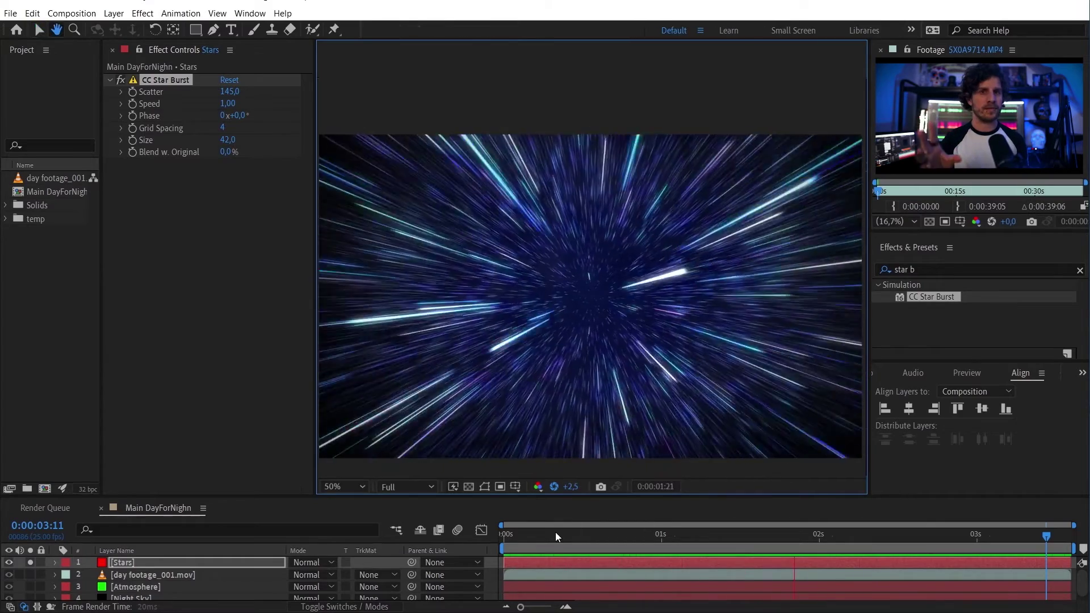
Step: Set the Stars layer's CC Star Burst Scatter to 200,0 and add a Fill effect with a light blue color
{"action": "left_click_drag", "start_coordinate": [230, 92], "coordinate": [236, 91]}
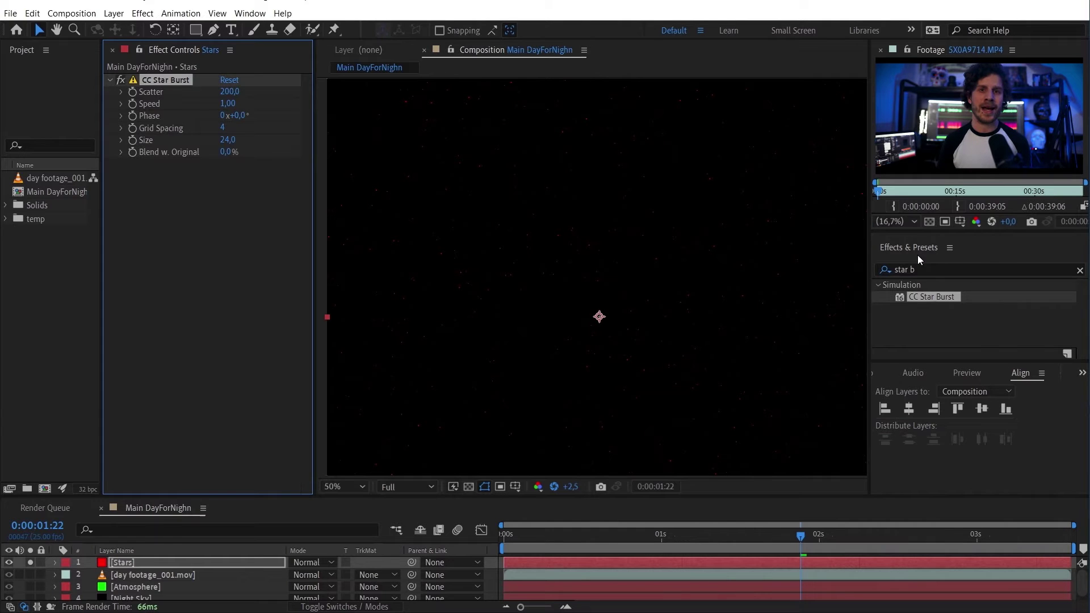
{"action": "left_click", "coordinate": [936, 271]}
{"action": "type", "text": "fi"}
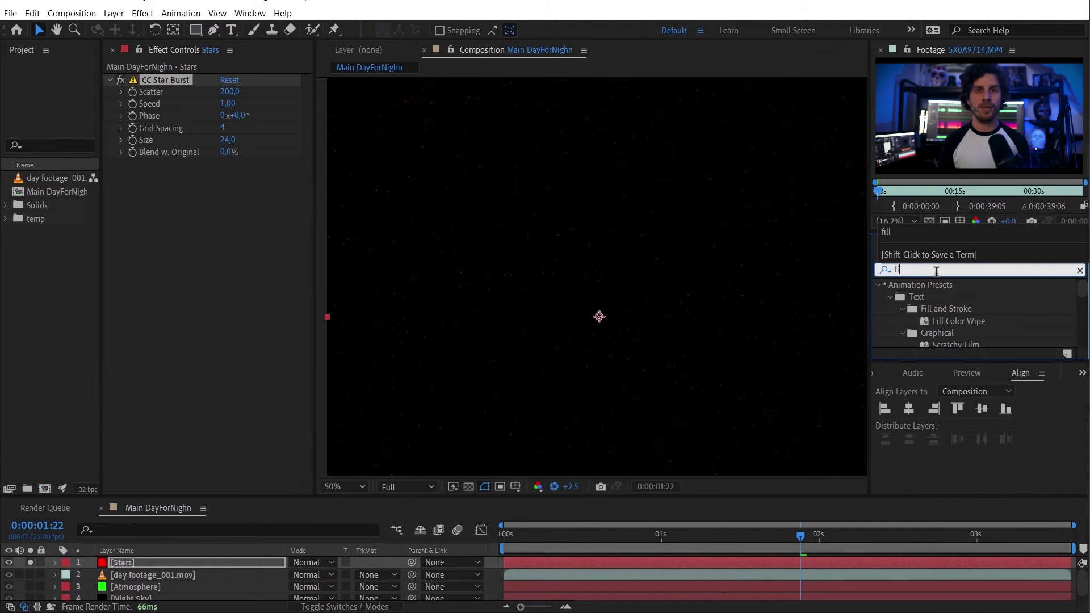
{"action": "scroll", "coordinate": [1018, 320], "scroll_direction": "down", "scroll_amount": 1}
{"action": "left_click_drag", "start_coordinate": [928, 342], "coordinate": [247, 267]}
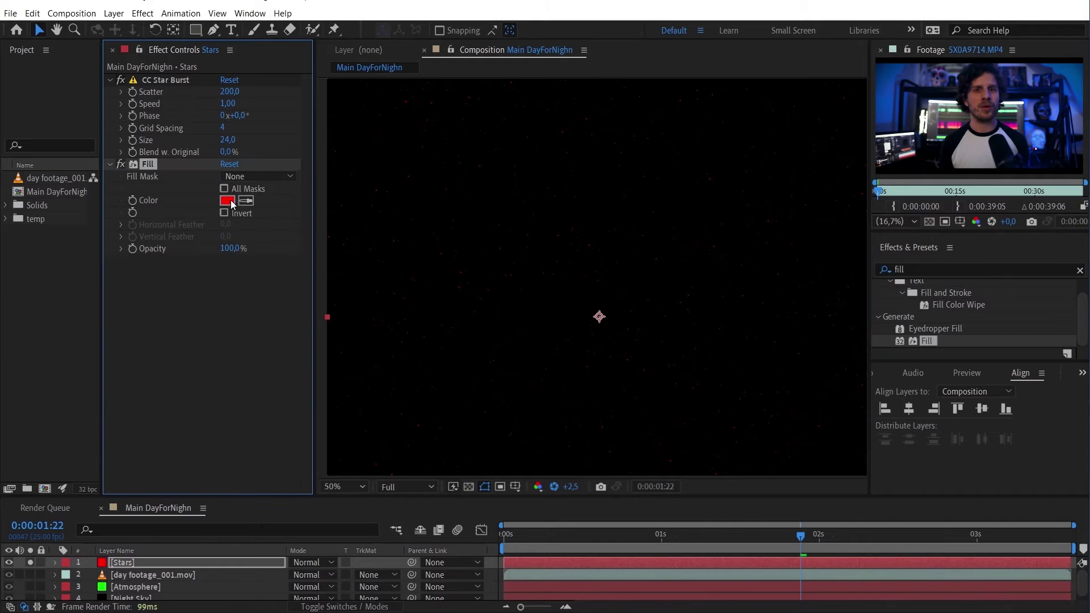
{"action": "left_click", "coordinate": [228, 202]}
{"action": "left_click", "coordinate": [851, 283]}
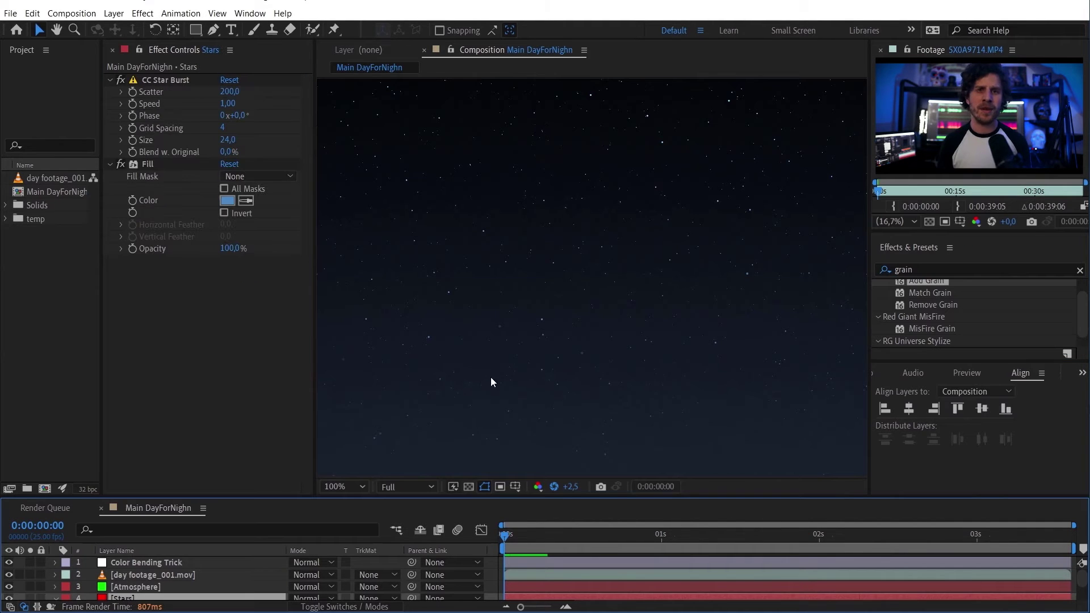
Step: Apply Camera Lens Blur to the Stars layer with a Blur Radius of 1,0
{"action": "left_click", "coordinate": [935, 269]}
{"action": "type", "text": "camera l"}
{"action": "left_click_drag", "start_coordinate": [934, 295], "coordinate": [148, 319]}
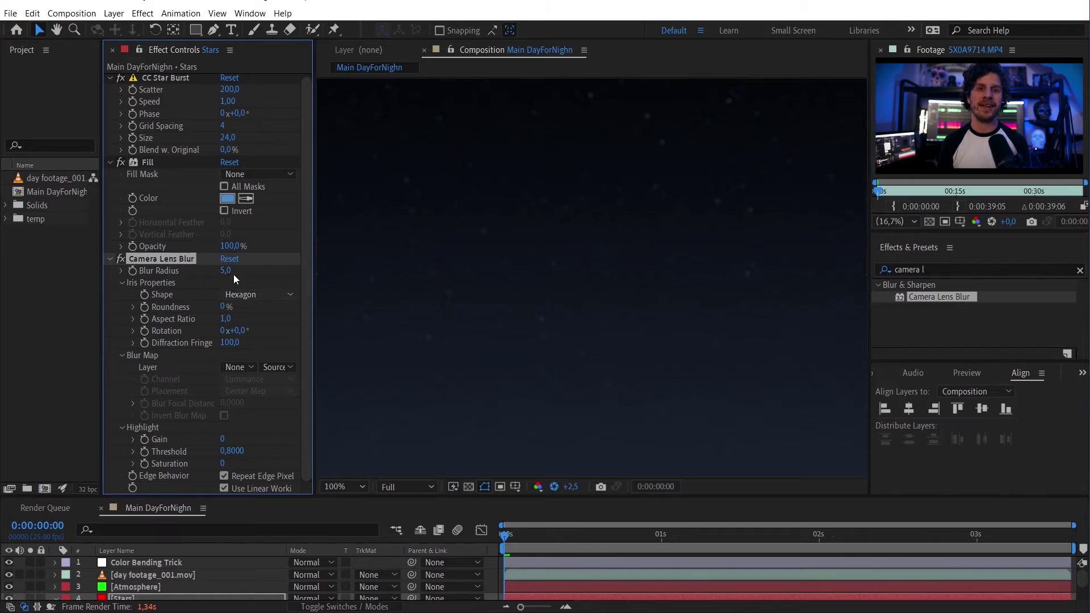
{"action": "type", "text": "1"}
{"action": "key", "text": "Return"}
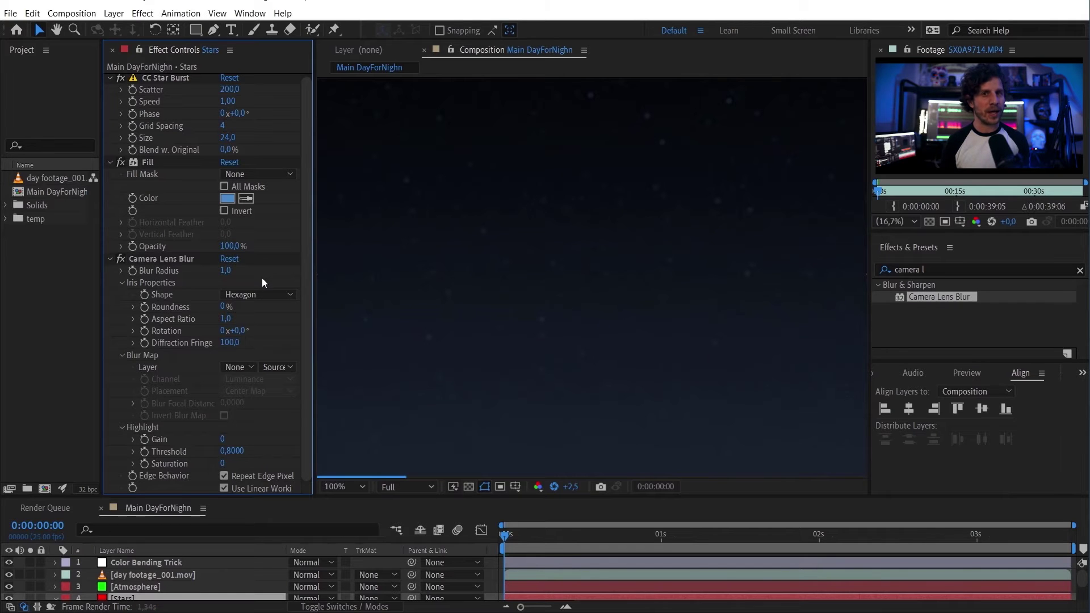
Step: Examine the softened stars up close and in the full night composite, from the upper sky to the horizon
{"action": "scroll", "coordinate": [746, 182], "scroll_direction": "up", "scroll_amount": 1}
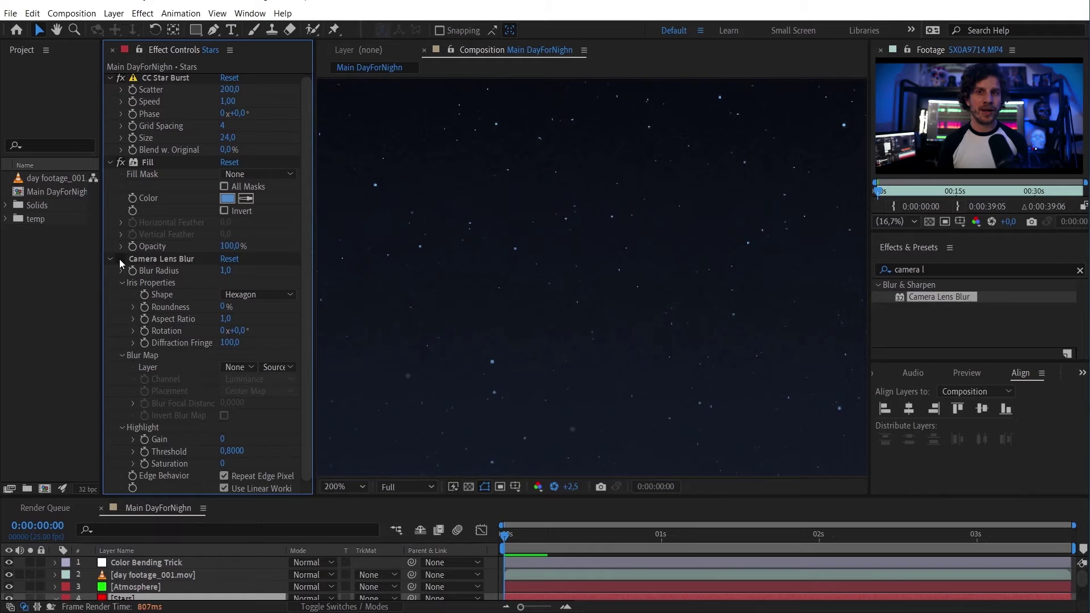
{"action": "scroll", "coordinate": [609, 271], "scroll_direction": "down", "scroll_amount": 3}
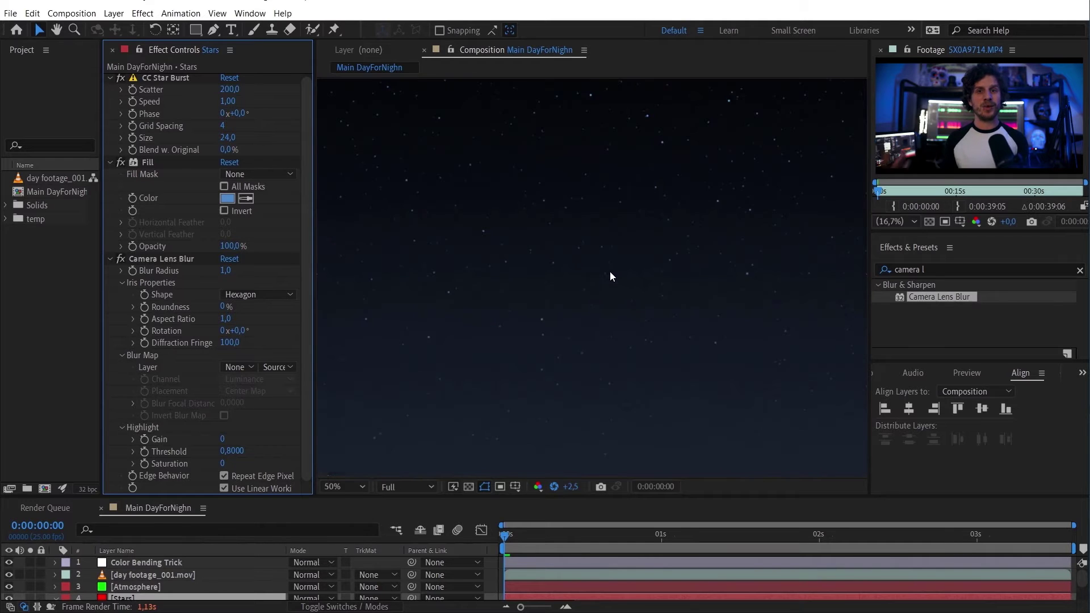
{"action": "scroll", "coordinate": [718, 363], "scroll_direction": "down", "scroll_amount": 1}
{"action": "left_click_drag", "start_coordinate": [689, 365], "coordinate": [681, 298]}
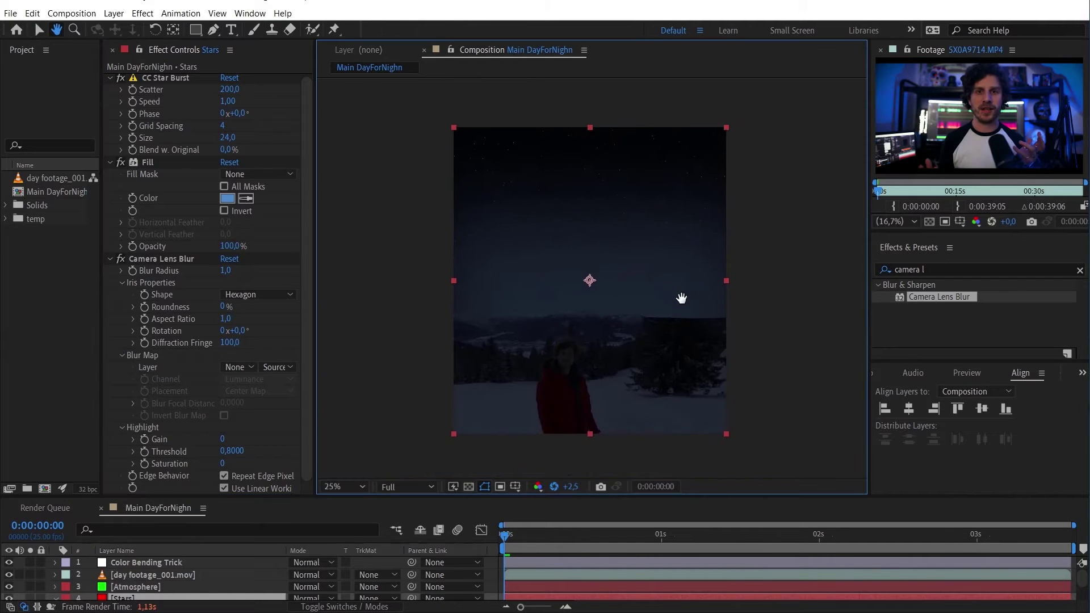
{"action": "key", "text": "period"}
{"action": "left_click_drag", "start_coordinate": [686, 364], "coordinate": [685, 261]}
{"action": "key", "text": "space"}
{"action": "left_click_drag", "start_coordinate": [658, 192], "coordinate": [669, 443]}
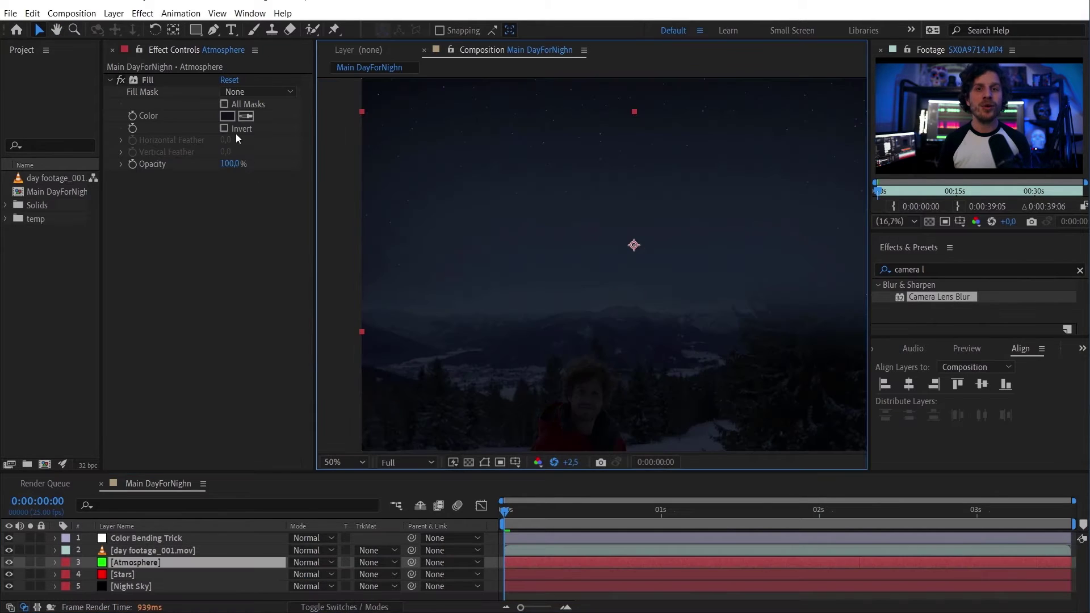
Step: Change the Atmosphere layer's Fill color to a dark purple-magenta tone
{"action": "left_click", "coordinate": [227, 117]}
{"action": "left_click_drag", "start_coordinate": [264, 254], "coordinate": [263, 229]}
{"action": "left_click_drag", "start_coordinate": [308, 168], "coordinate": [268, 163]}
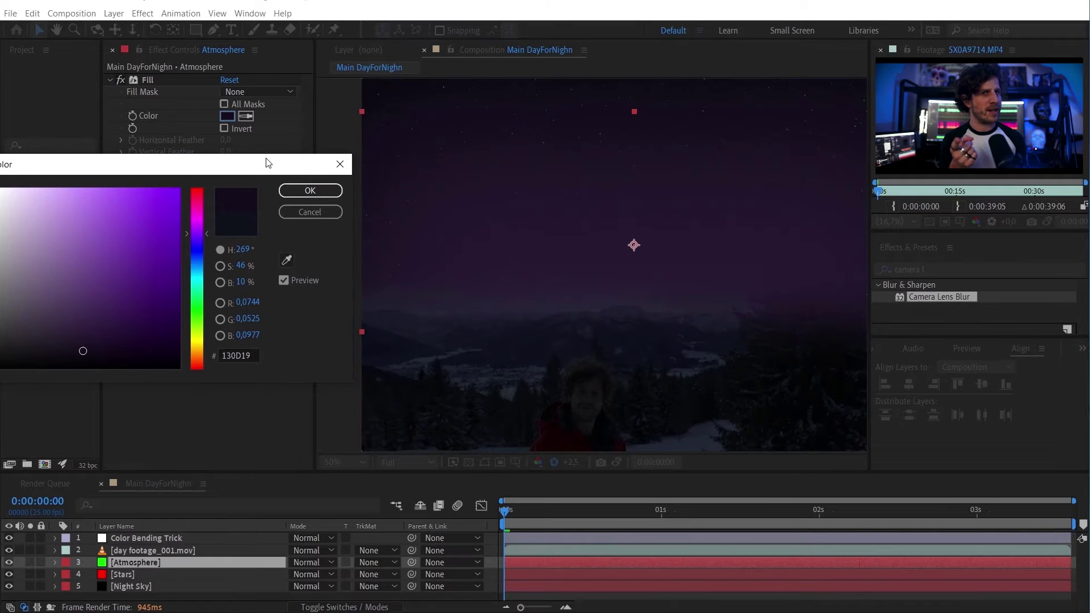
{"action": "mouse_move", "coordinate": [207, 234]}
{"action": "left_mouse_down"}
{"action": "mouse_move", "coordinate": [206, 337]}
{"action": "mouse_move", "coordinate": [206, 213]}
{"action": "left_mouse_up"}
{"action": "left_click", "coordinate": [129, 348]}
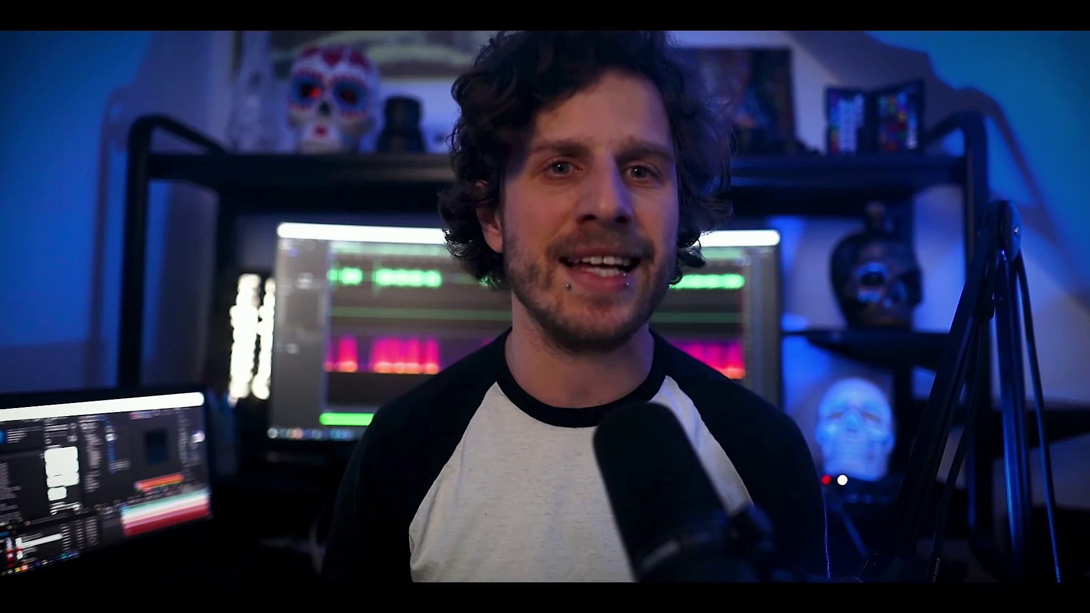
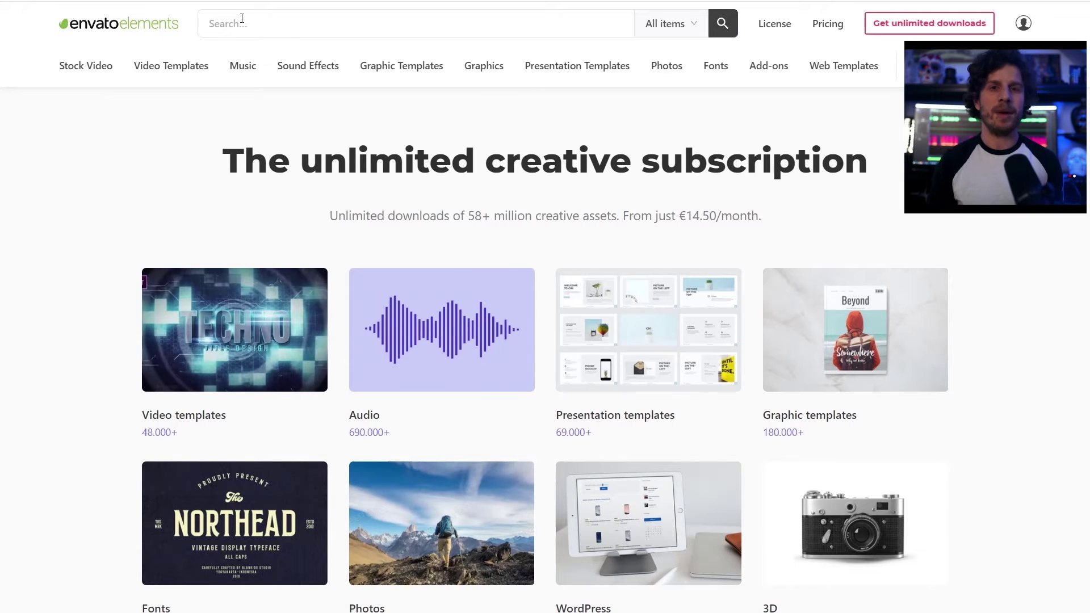
Step: Search Envato Elements for "nightsky" and look through the stock video results
{"action": "type", "text": "sky"}
{"action": "key", "text": "Return"}
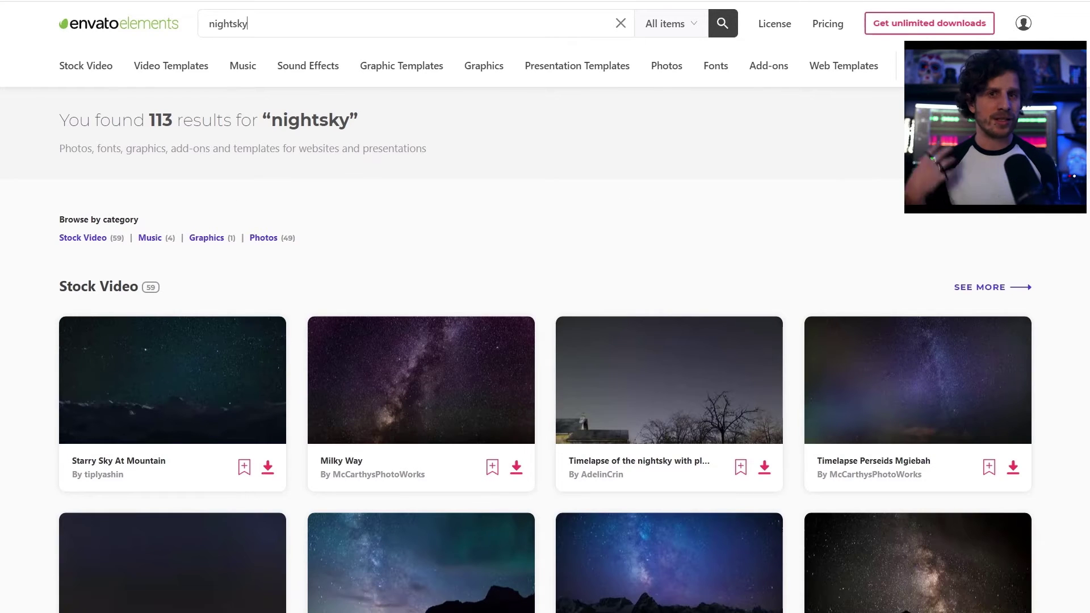
{"action": "scroll", "coordinate": [545, 352], "scroll_direction": "down", "scroll_amount": 1}
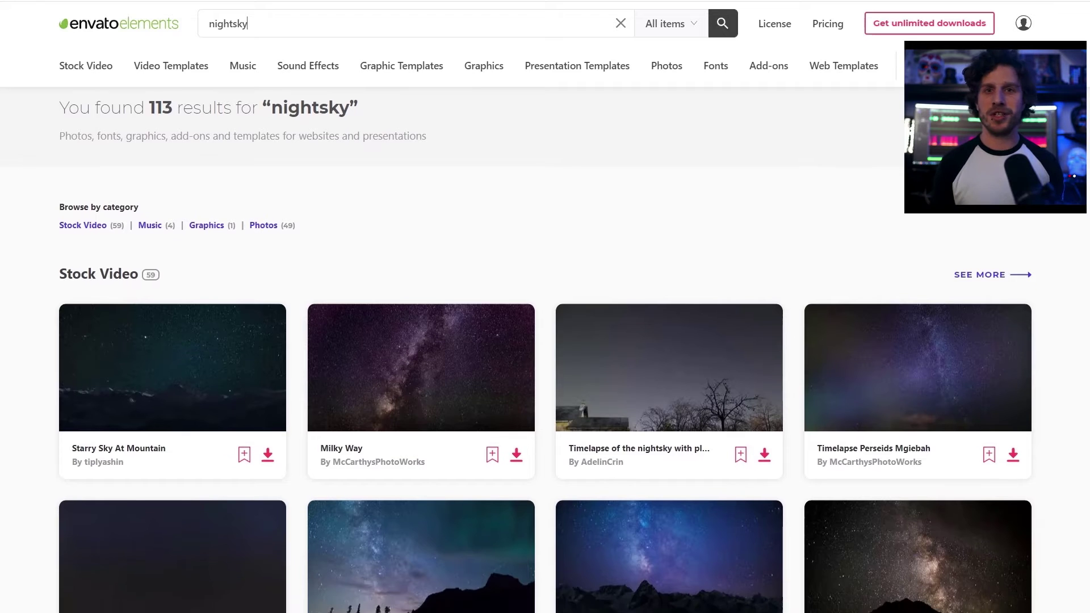
{"action": "scroll", "coordinate": [545, 352], "scroll_direction": "down", "scroll_amount": 1}
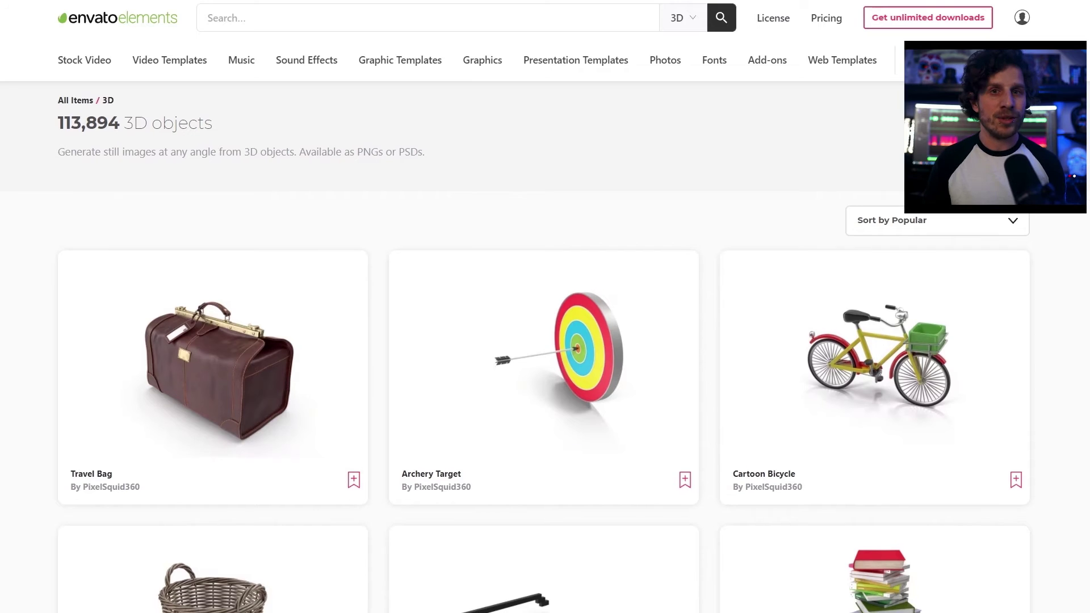
Step: Browse the 3D objects on Envato Elements, open the Bumblebee model and rotate it to another angle
{"action": "scroll", "coordinate": [544, 346], "scroll_direction": "down", "scroll_amount": 5}
{"action": "scroll", "coordinate": [544, 347], "scroll_direction": "down", "scroll_amount": 9}
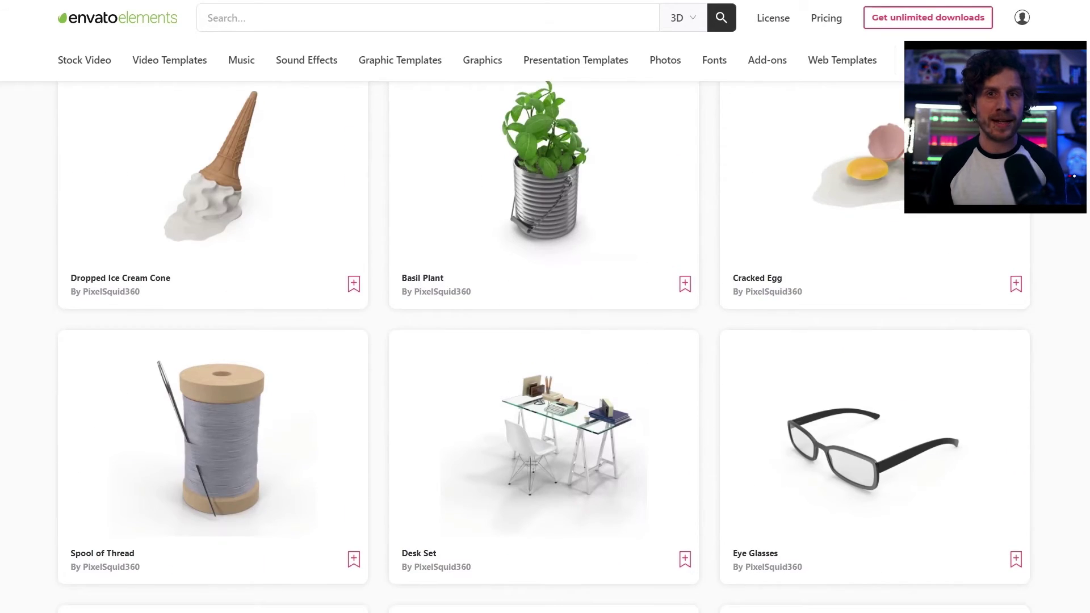
{"action": "scroll", "coordinate": [241, 400], "scroll_direction": "down", "scroll_amount": 2}
{"action": "scroll", "coordinate": [241, 400], "scroll_direction": "down", "scroll_amount": 4}
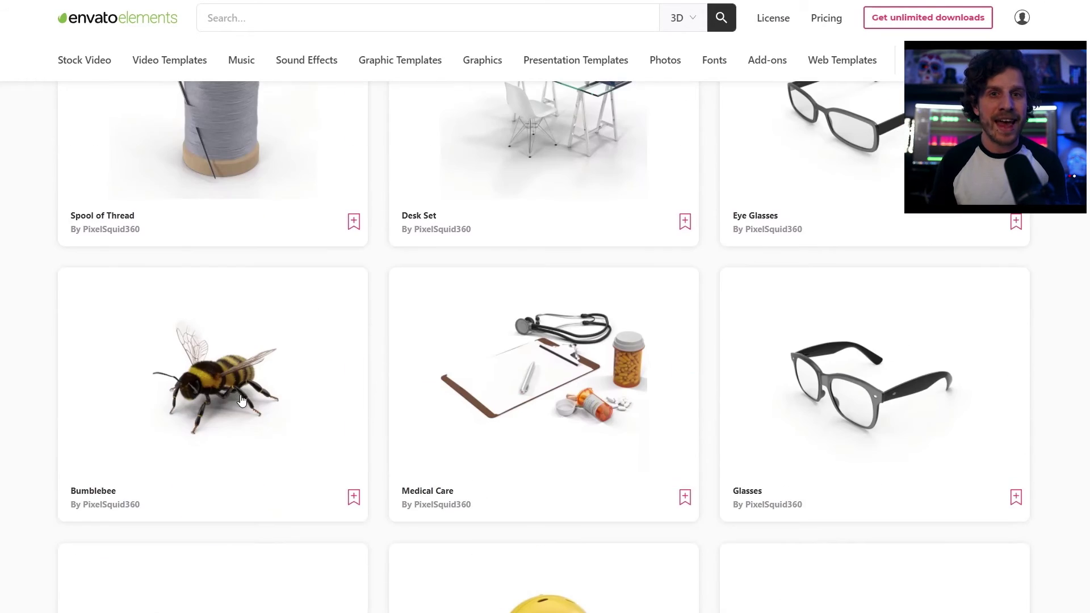
{"action": "left_click", "coordinate": [241, 400]}
{"action": "left_click_drag", "start_coordinate": [446, 254], "coordinate": [553, 224]}
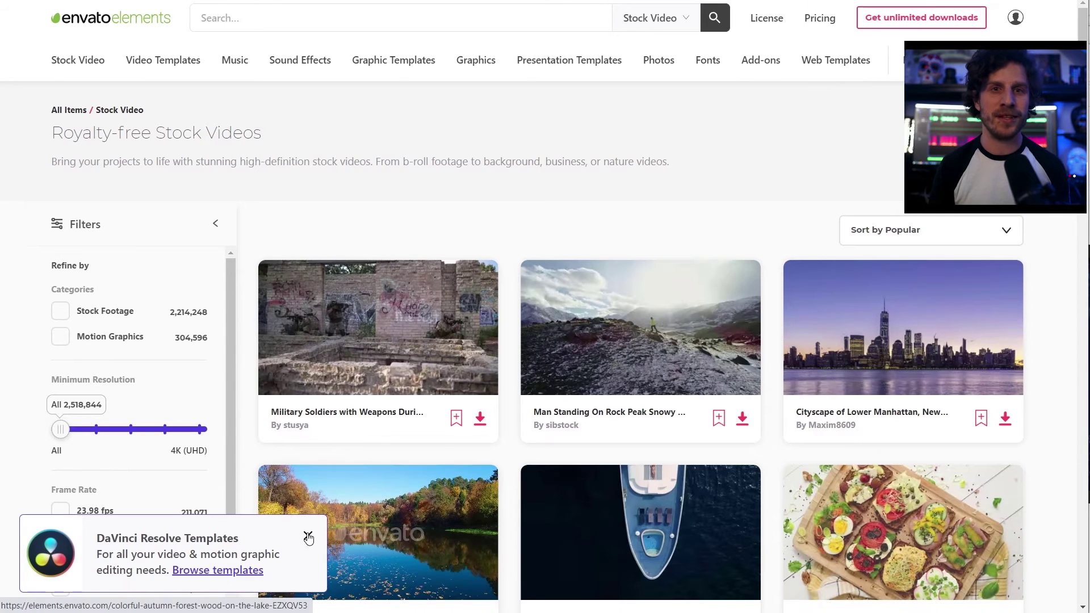
Step: Dismiss the DaVinci Resolve Templates promotion and browse the popular stock videos
{"action": "left_click", "coordinate": [309, 536]}
{"action": "scroll", "coordinate": [375, 511], "scroll_direction": "down", "scroll_amount": 2}
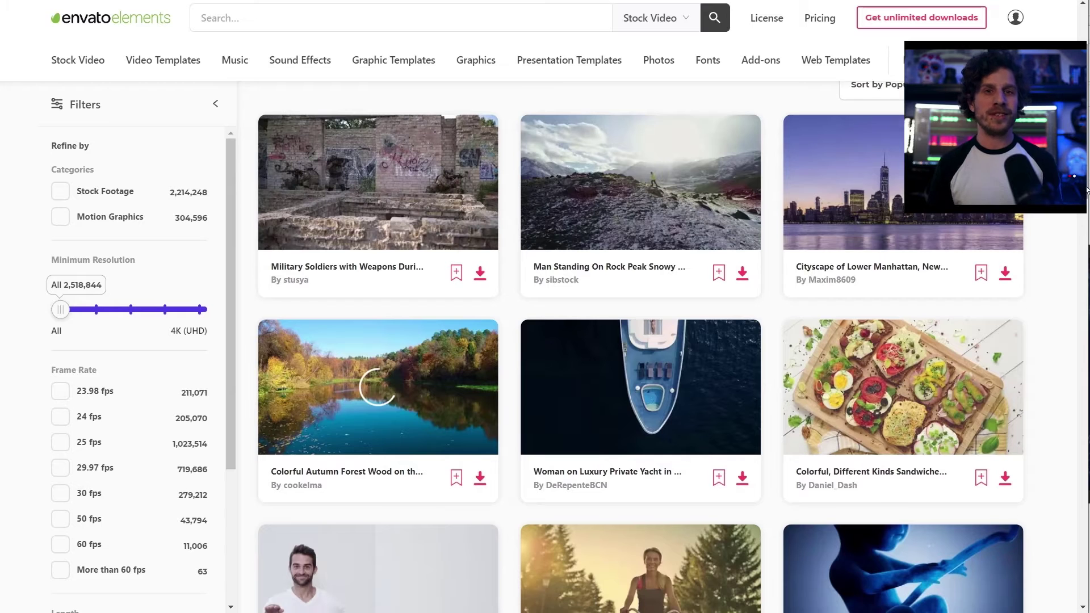
Step: Browse the video templates, graphics and fonts categories on Envato Elements
{"action": "scroll", "coordinate": [1086, 190], "scroll_direction": "down", "scroll_amount": 3}
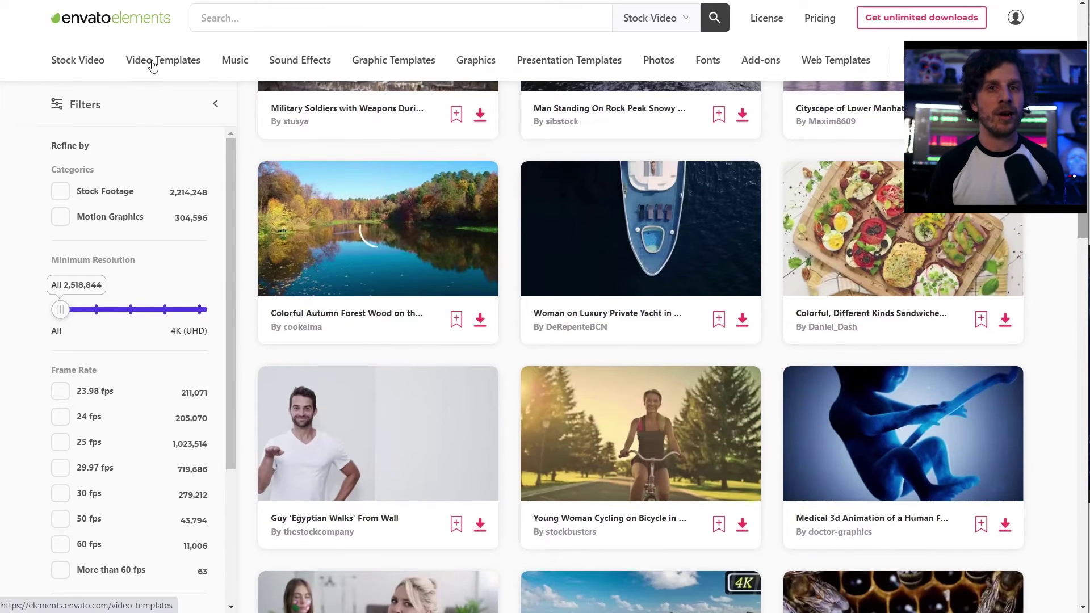
{"action": "left_click", "coordinate": [153, 66]}
{"action": "scroll", "coordinate": [1085, 121], "scroll_direction": "down", "scroll_amount": 4}
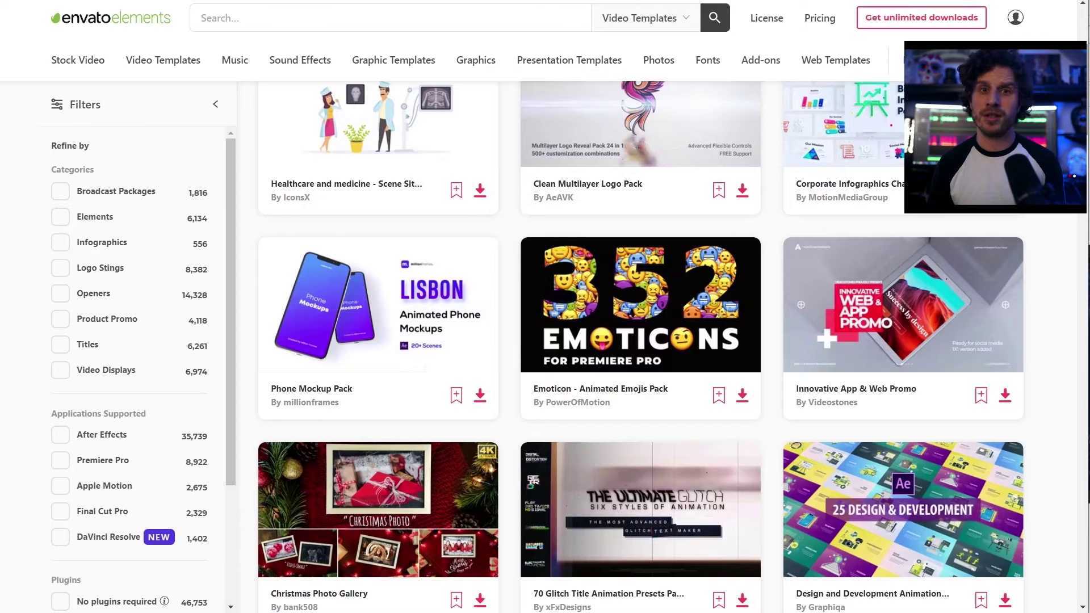
{"action": "left_click", "coordinate": [476, 62]}
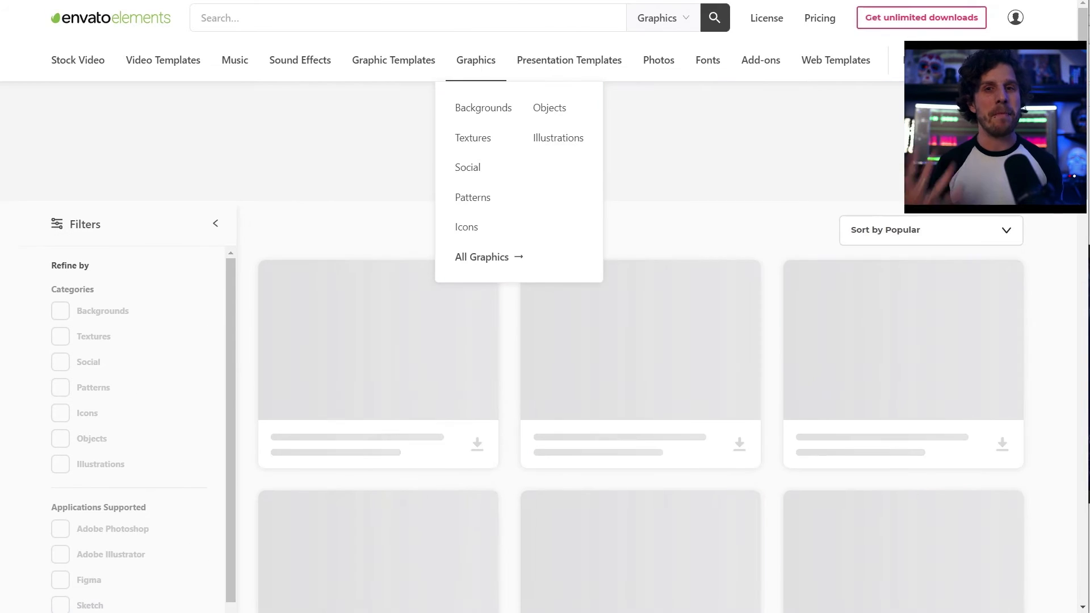
{"action": "scroll", "coordinate": [1086, 155], "scroll_direction": "down", "scroll_amount": 10}
{"action": "left_click_drag", "start_coordinate": [1085, 155], "coordinate": [1086, 304]}
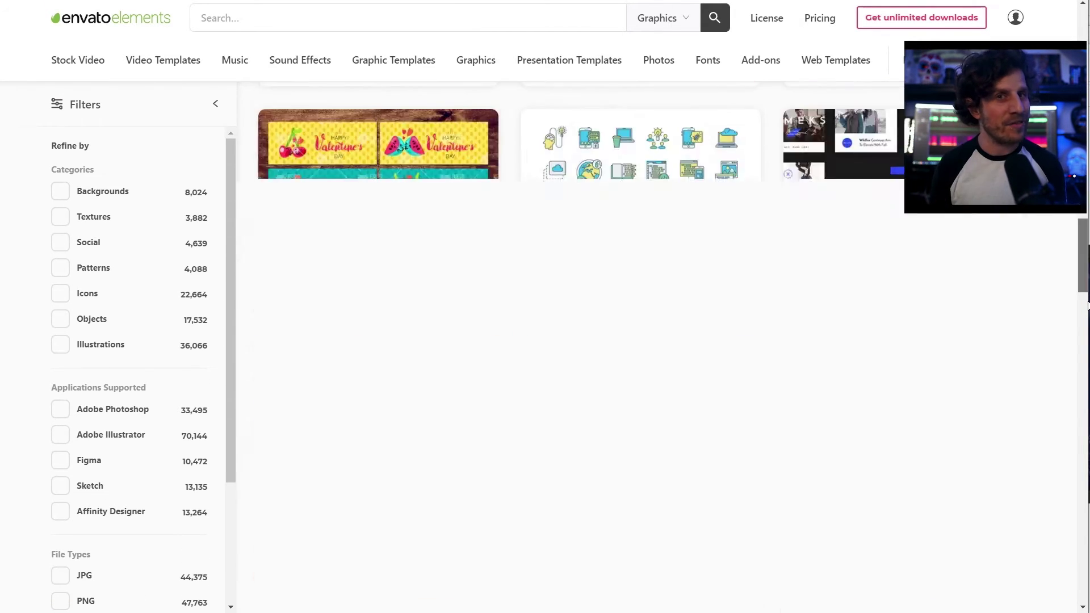
{"action": "left_click", "coordinate": [709, 61]}
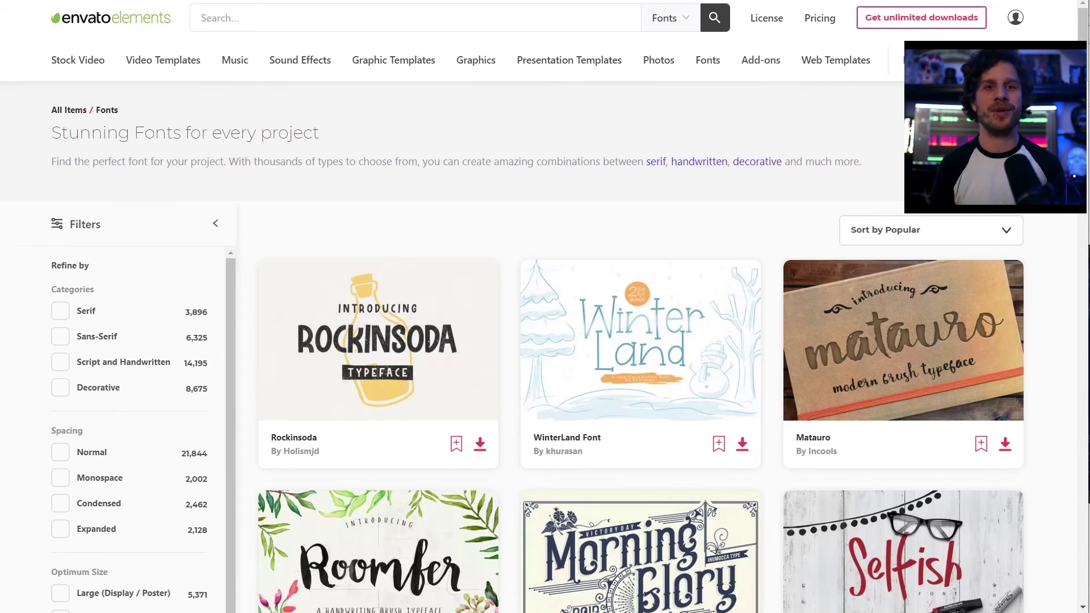
{"action": "left_click_drag", "start_coordinate": [1086, 112], "coordinate": [1086, 130]}
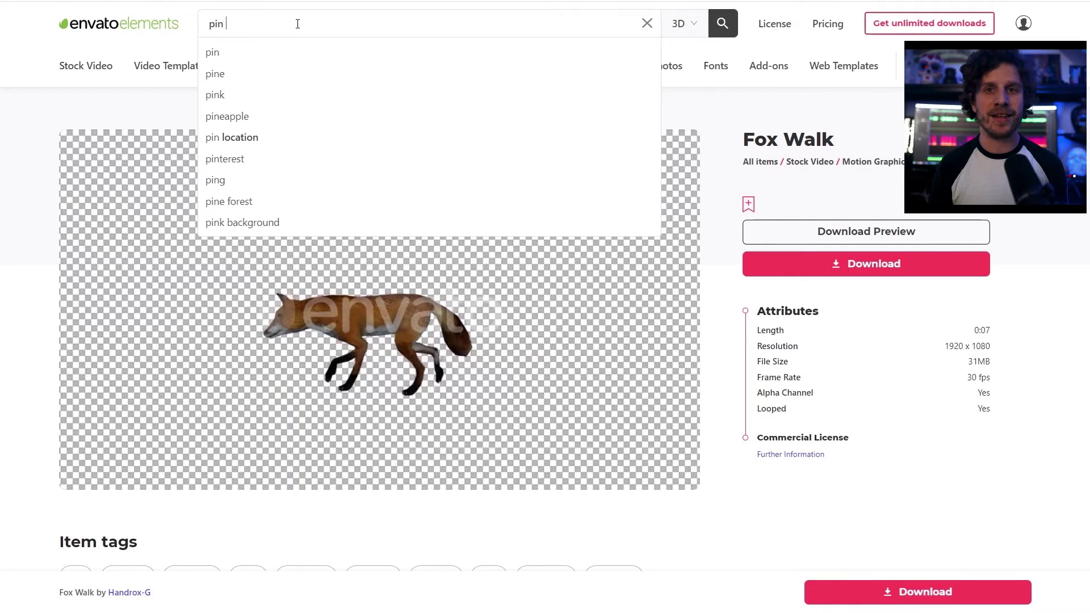
Step: Search the Envato Elements 3D objects for "pine tree", look through the tree models and inspect the fir tree model
{"action": "type", "text": "tree"}
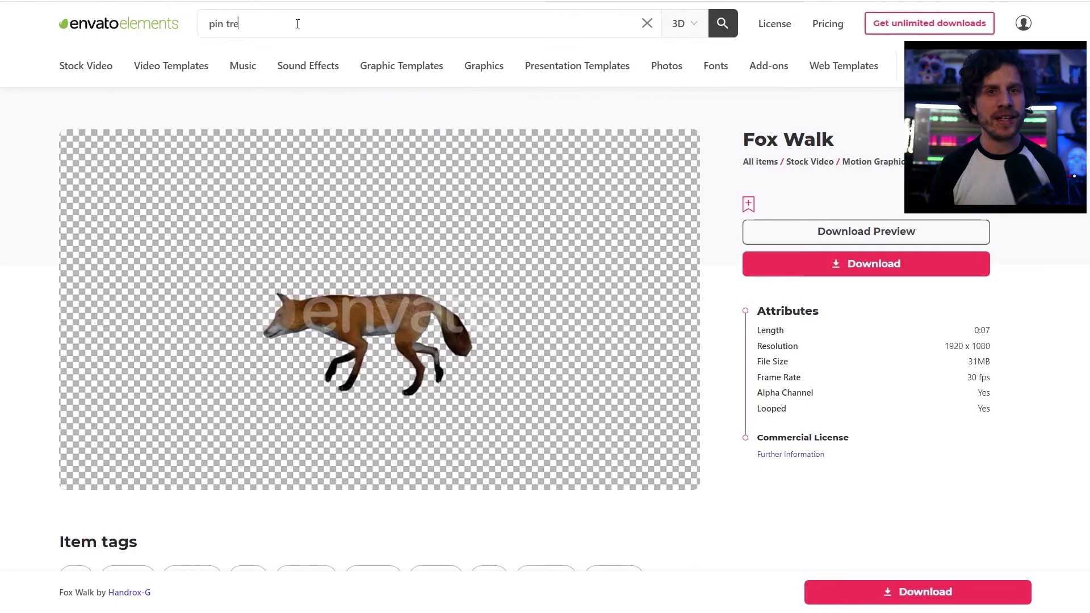
{"action": "key", "text": "Return"}
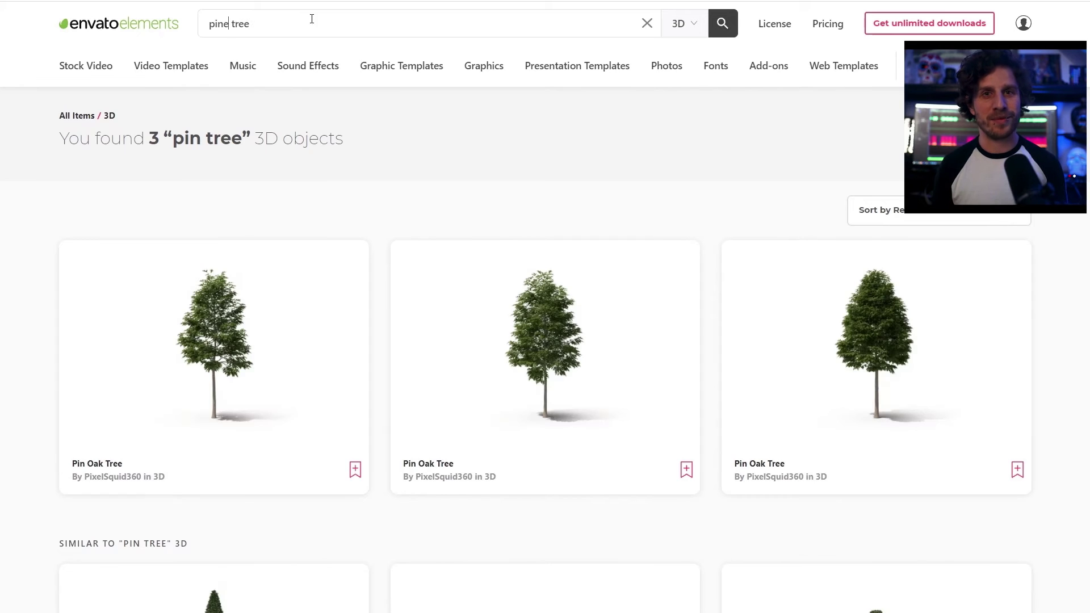
{"action": "left_click", "coordinate": [729, 29]}
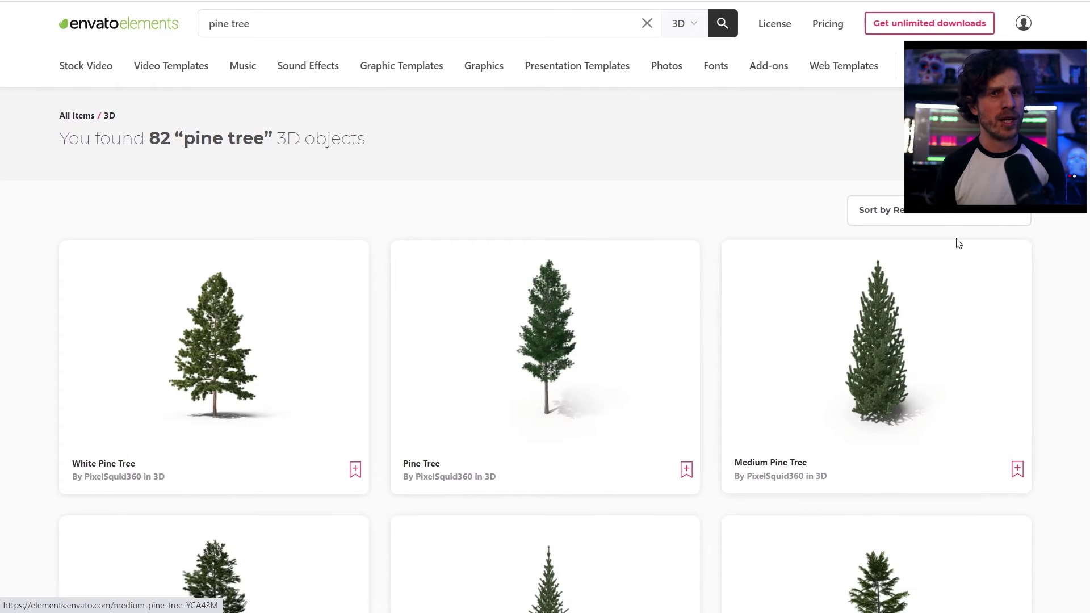
{"action": "scroll", "coordinate": [1018, 230], "scroll_direction": "down", "scroll_amount": 10}
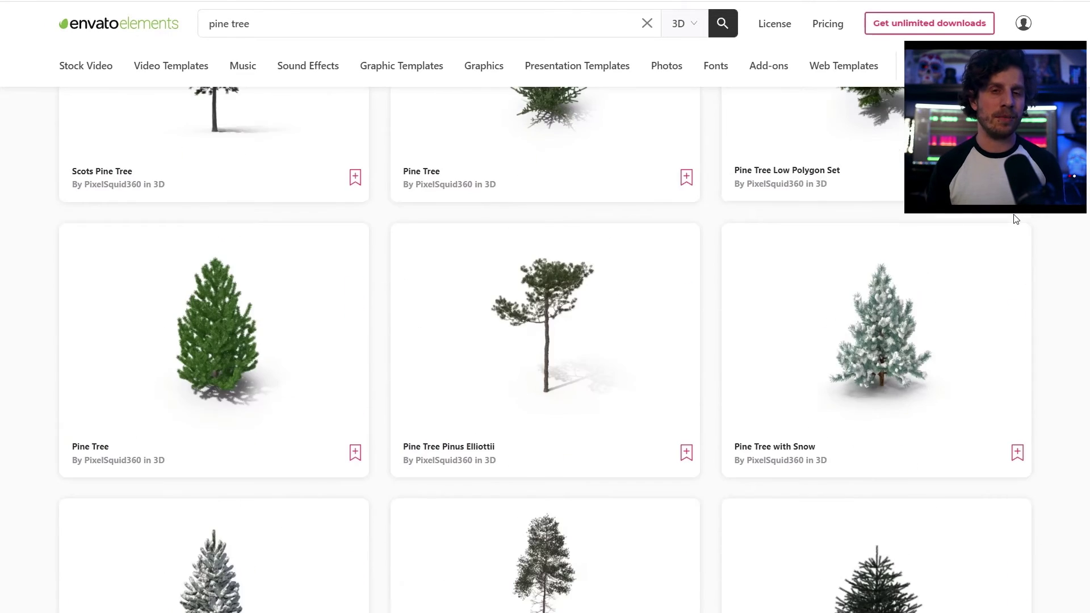
{"action": "scroll", "coordinate": [1016, 220], "scroll_direction": "down", "scroll_amount": 13}
{"action": "scroll", "coordinate": [1016, 220], "scroll_direction": "down", "scroll_amount": 15}
{"action": "scroll", "coordinate": [1015, 219], "scroll_direction": "down", "scroll_amount": 10}
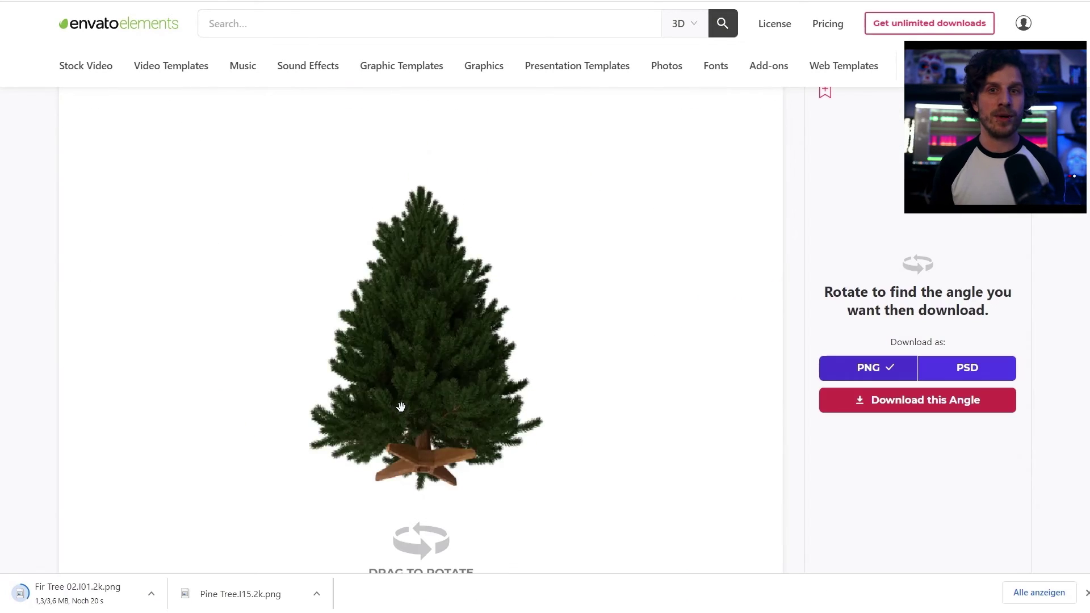
{"action": "mouse_move", "coordinate": [409, 411]}
{"action": "left_mouse_down"}
{"action": "mouse_move", "coordinate": [406, 363]}
{"action": "mouse_move", "coordinate": [409, 411]}
{"action": "left_mouse_up"}
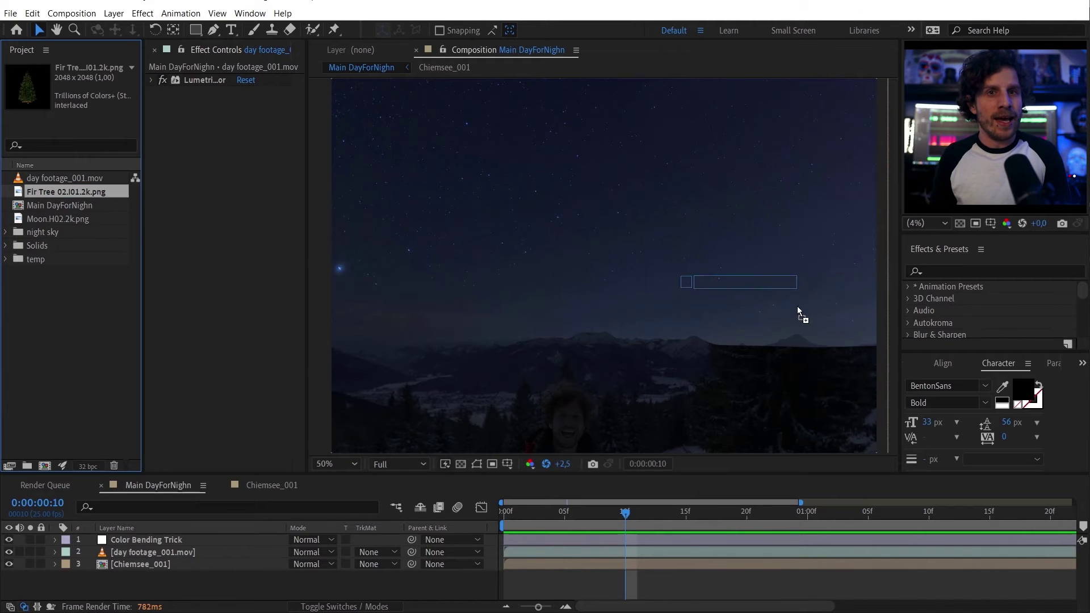
Step: In After Effects, place the fir tree image beside the man and darken it with Levels at Output White 0,1333 and Hue/Saturation at saturation -47
{"action": "left_click_drag", "start_coordinate": [797, 309], "coordinate": [858, 233]}
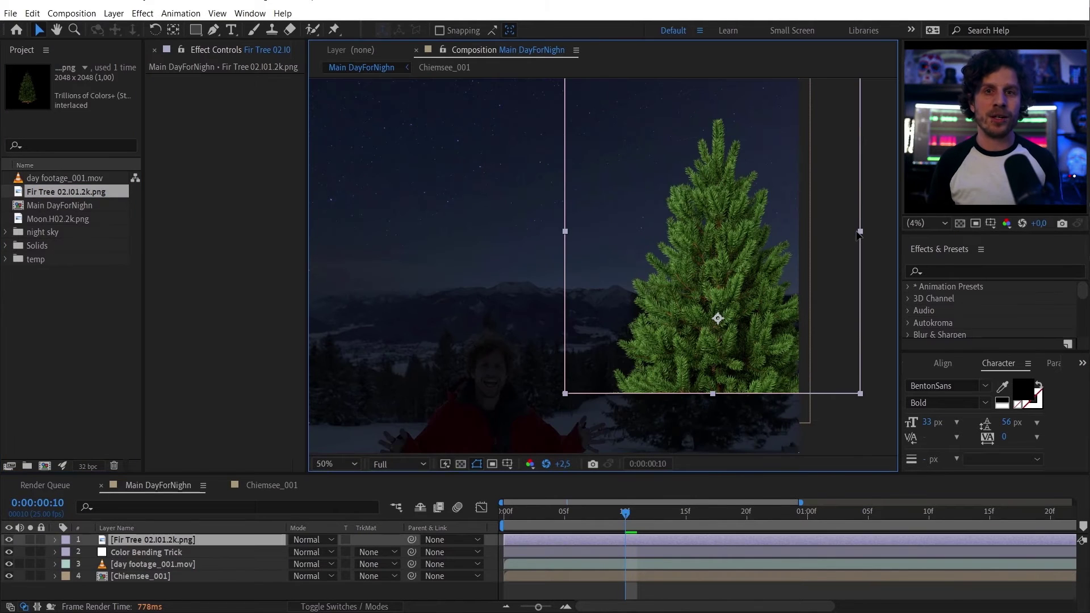
{"action": "double_click", "coordinate": [969, 319]}
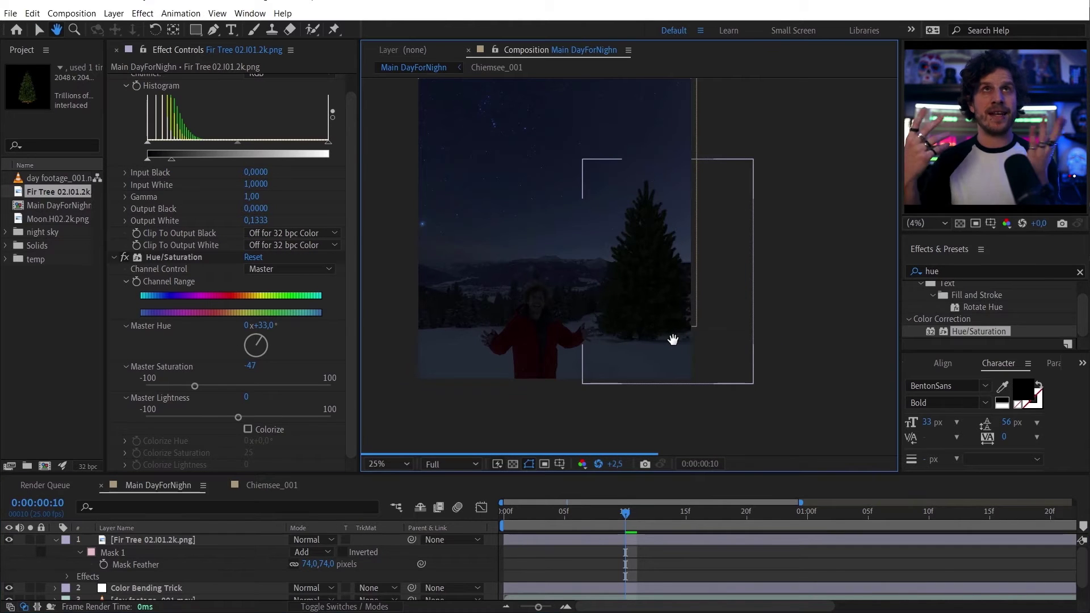
{"action": "left_click_drag", "start_coordinate": [673, 339], "coordinate": [691, 349]}
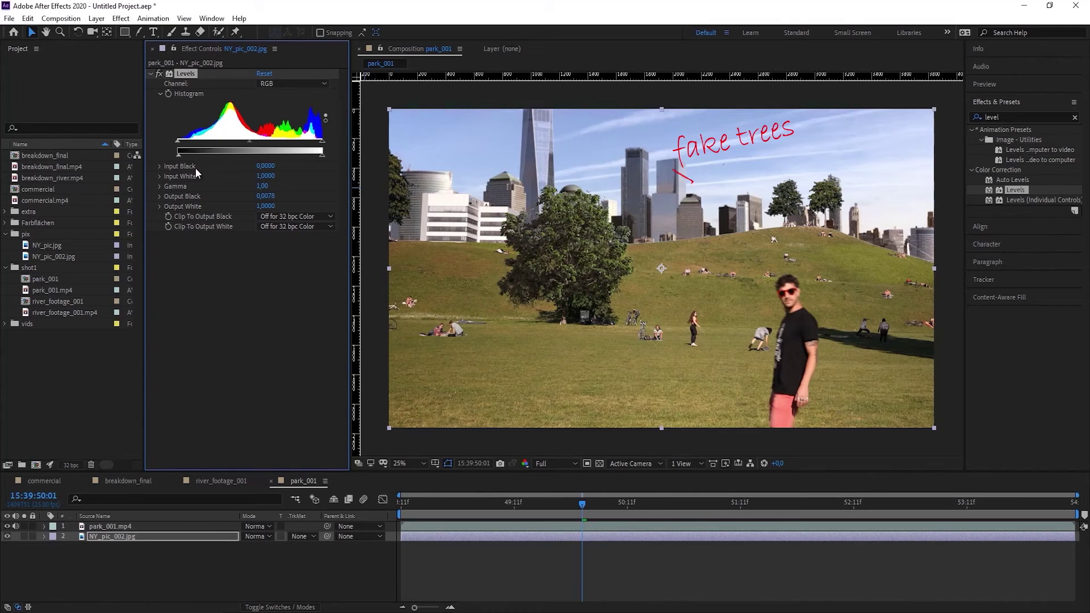
Step: Raise the Levels Output Black on the NY_pic_002.jpg background layer in the park_001 composition
{"action": "left_click_drag", "start_coordinate": [177, 158], "coordinate": [228, 172]}
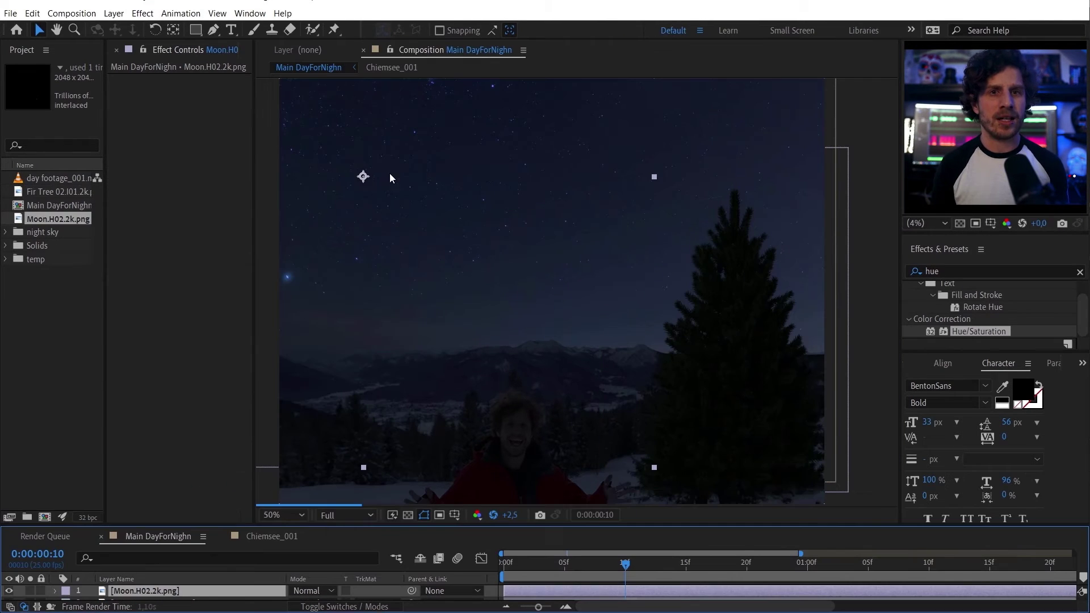
Step: Scale the moon image down proportionally to a small disc and move it to the left edge of the sky above the mountains
{"action": "left_click_drag", "start_coordinate": [656, 176], "coordinate": [451, 230]}
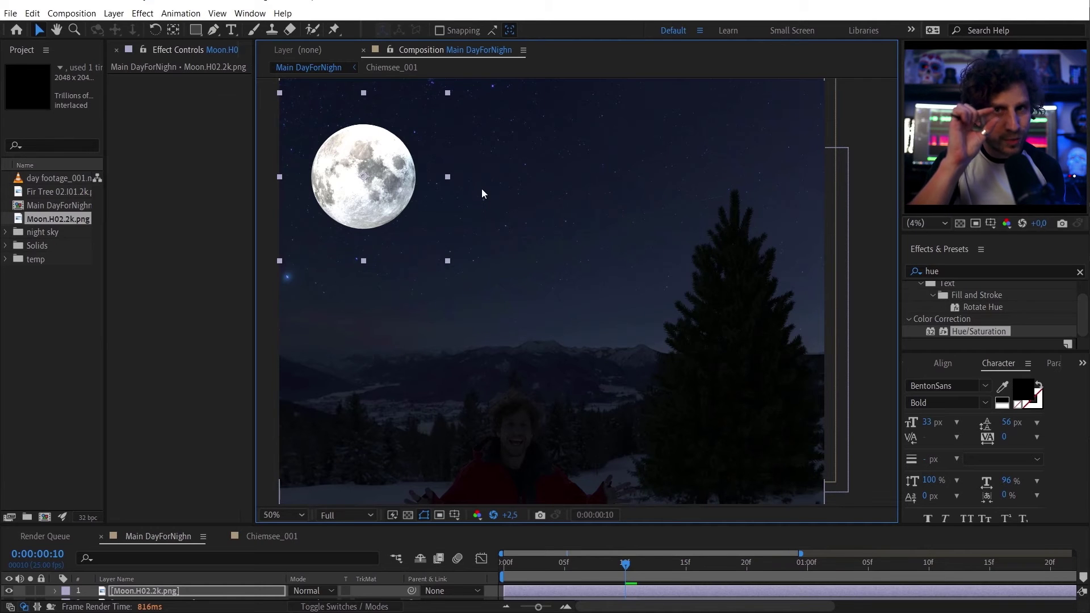
{"action": "left_click_drag", "start_coordinate": [444, 177], "coordinate": [401, 198]}
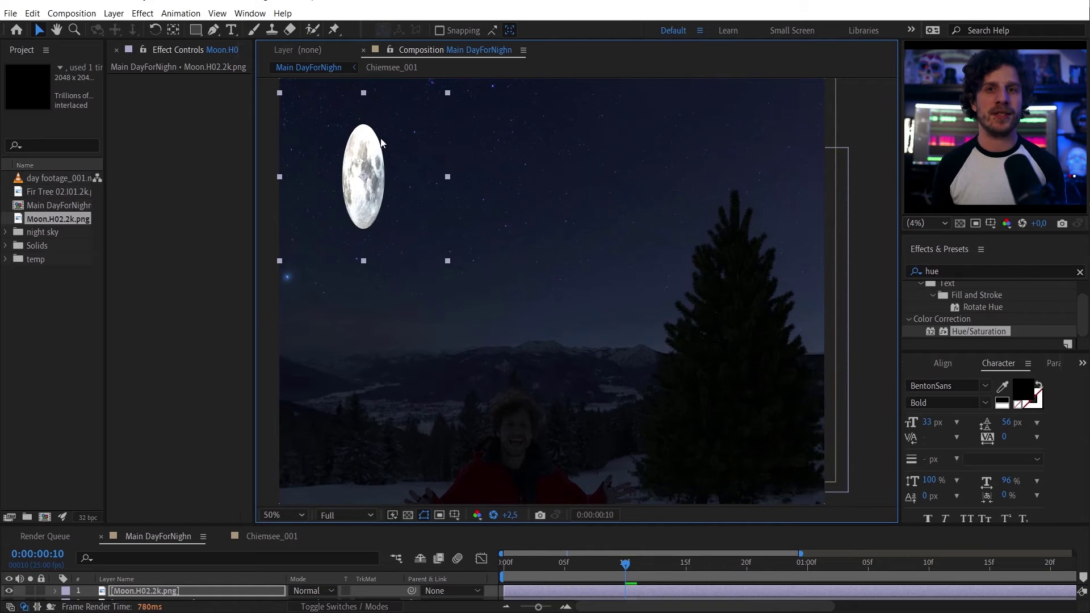
{"action": "left_click_drag", "start_coordinate": [449, 94], "coordinate": [396, 150]}
{"action": "left_click_drag", "start_coordinate": [366, 196], "coordinate": [312, 294]}
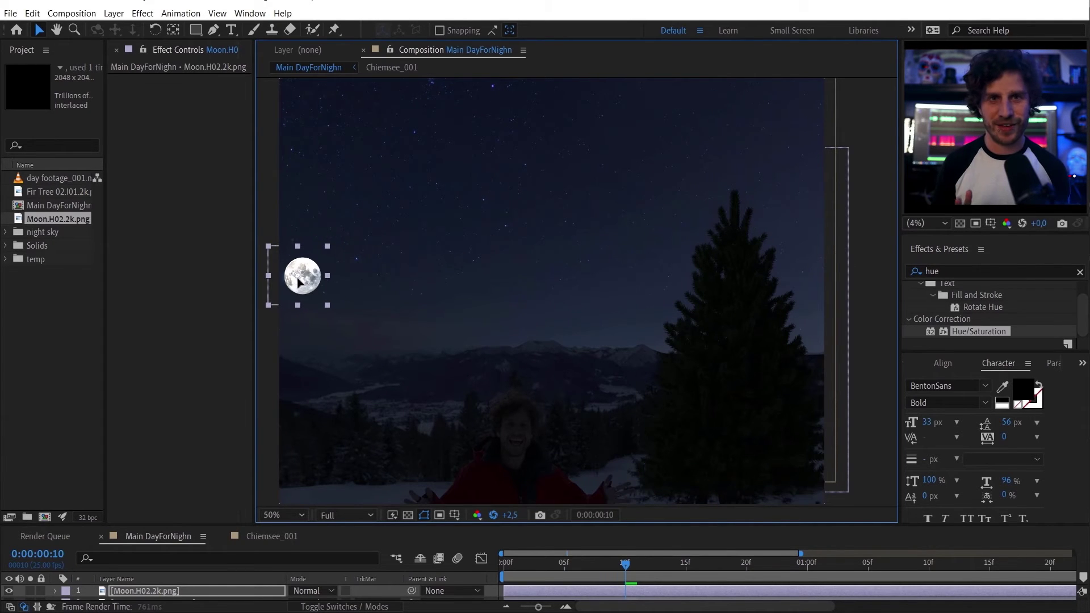
Step: Add an adjustment layer with a Glow effect, setting Glow Threshold to 55,7% and Glow Radius to 28
{"action": "left_click", "coordinate": [113, 13]}
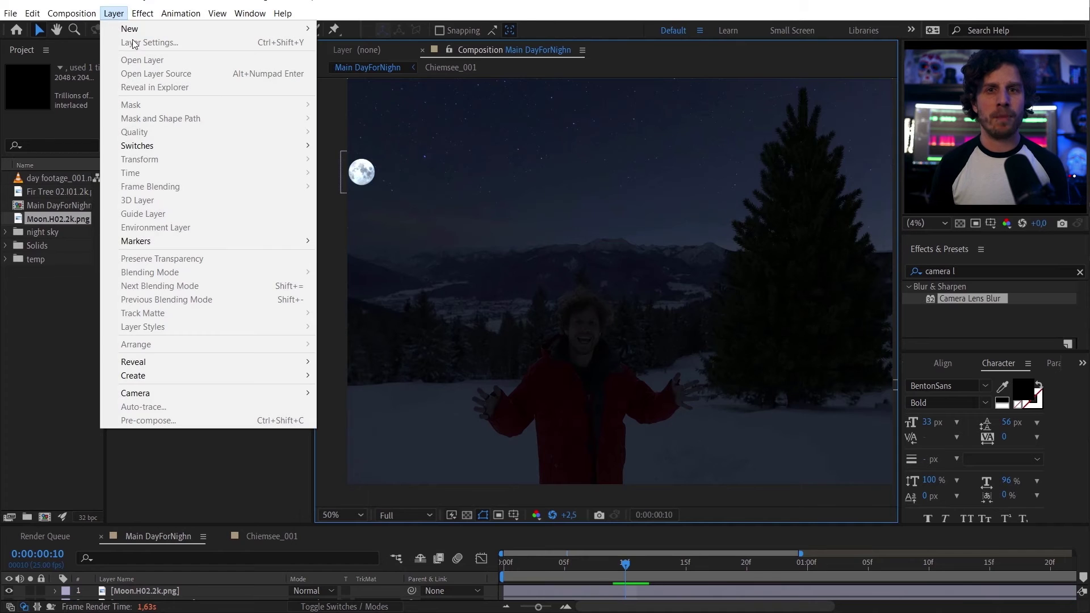
{"action": "mouse_move", "coordinate": [131, 28]}
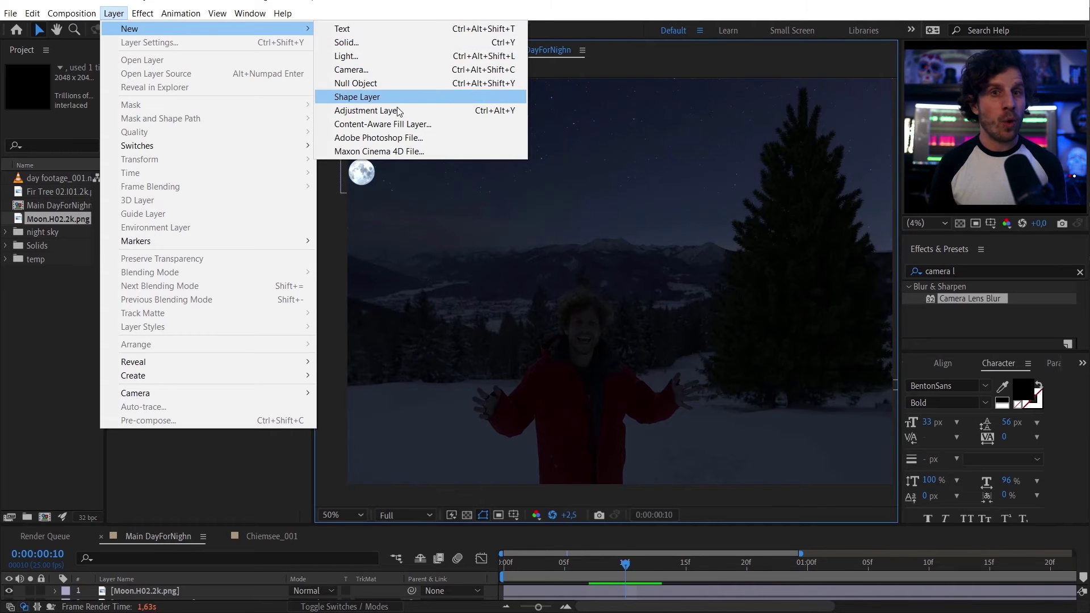
{"action": "left_click", "coordinate": [397, 111]}
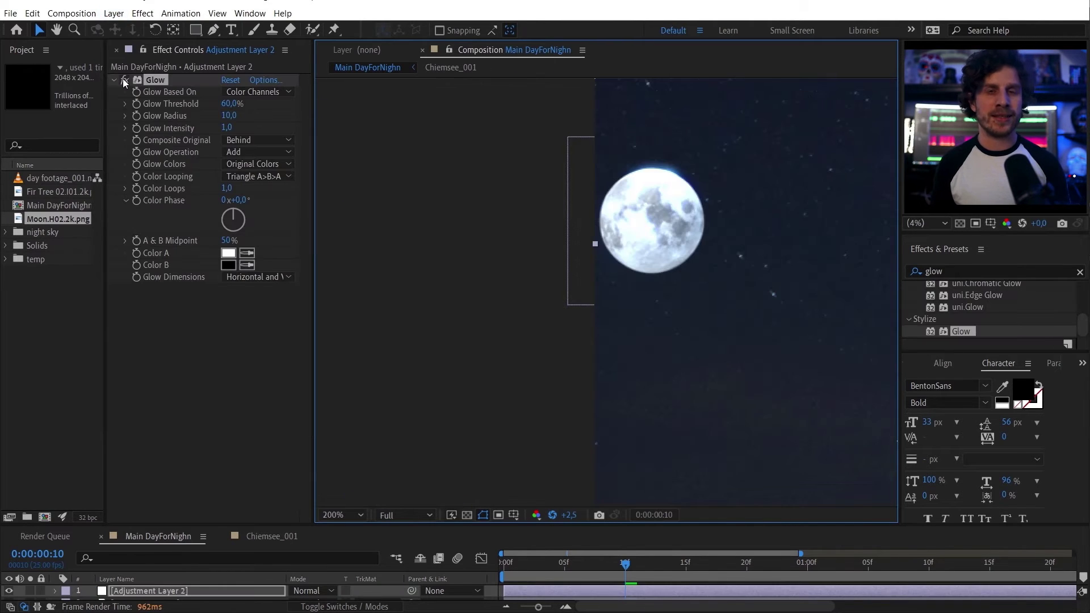
{"action": "left_click", "coordinate": [122, 81]}
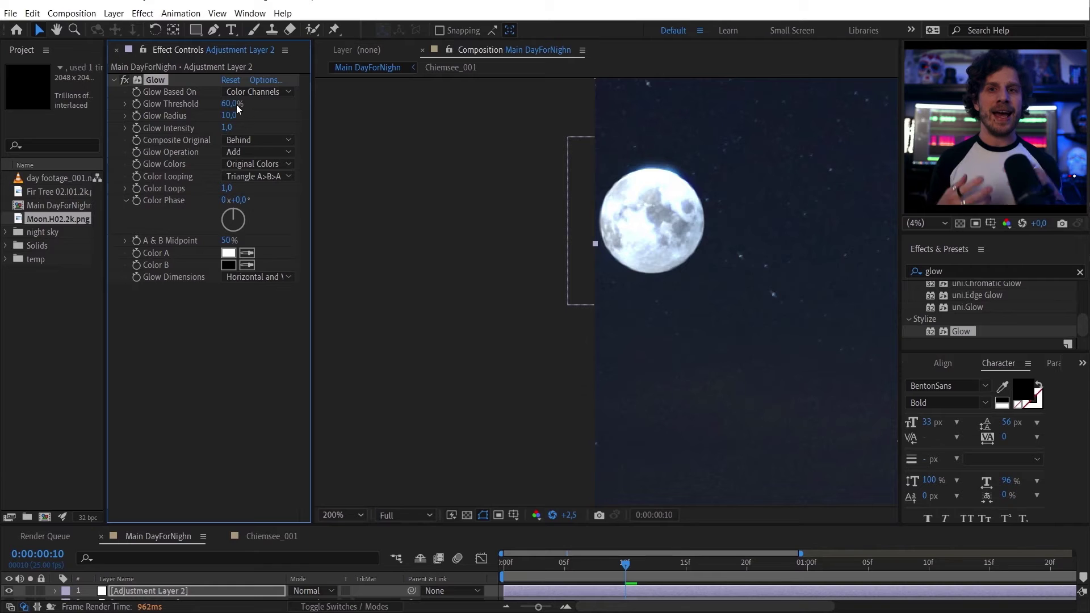
{"action": "left_click_drag", "start_coordinate": [240, 103], "coordinate": [243, 104]}
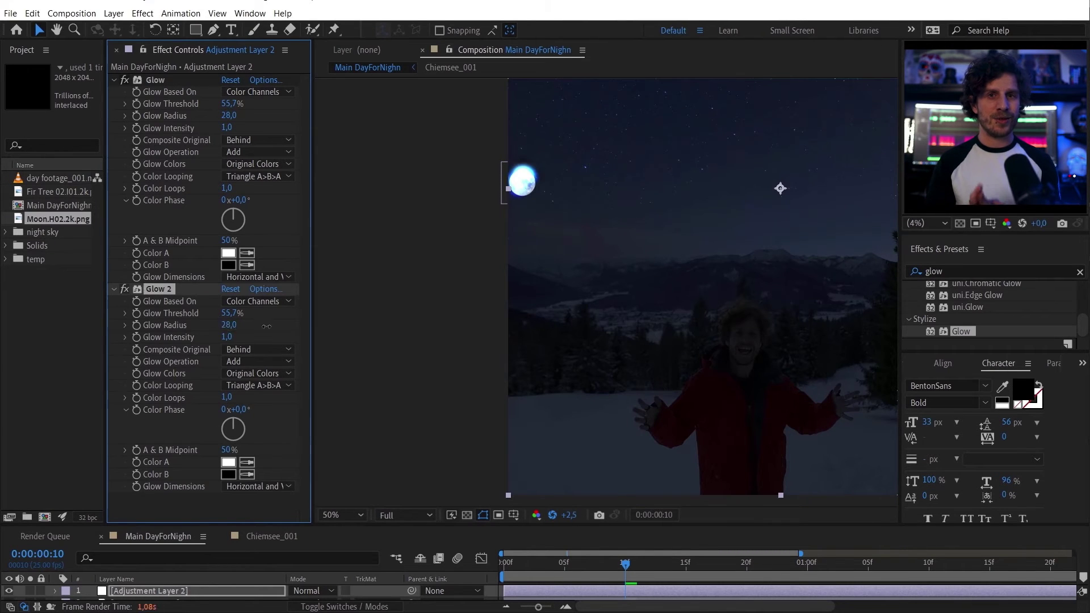
Step: Increase the radius of the duplicated Glow 2 effect and compare the moonlight with that effect off and on
{"action": "left_click_drag", "start_coordinate": [266, 326], "coordinate": [517, 337]}
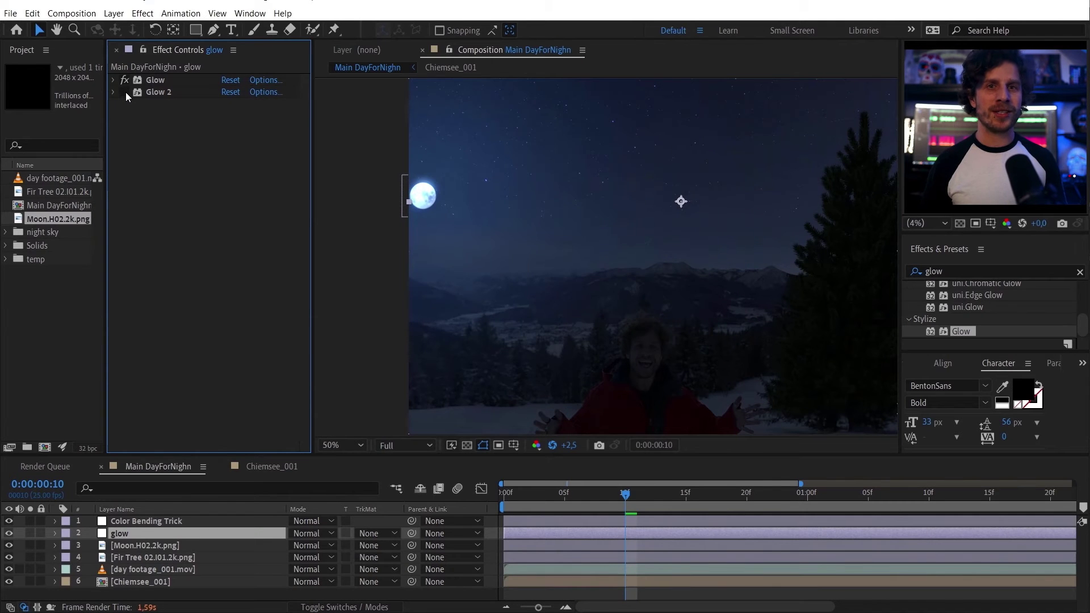
{"action": "left_click", "coordinate": [125, 92]}
{"action": "left_click", "coordinate": [125, 92]}
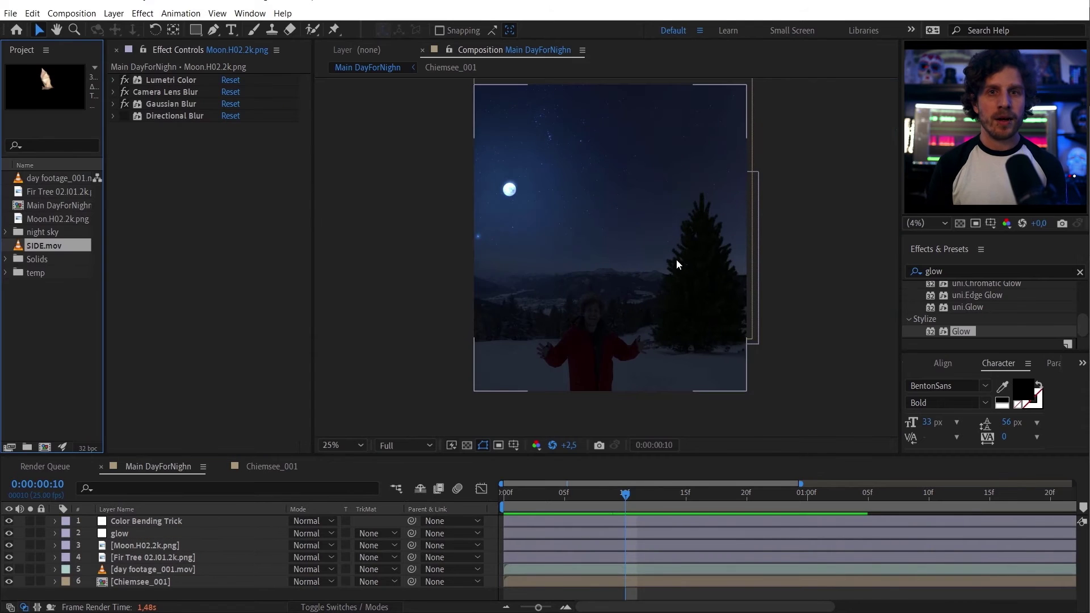
Step: Add the SIDE.mov clip as a layer in the Main DayForNighn composition
{"action": "scroll", "coordinate": [676, 260], "scroll_direction": "up", "scroll_amount": 2}
{"action": "key", "text": "space"}
{"action": "left_click_drag", "start_coordinate": [595, 205], "coordinate": [626, 249]}
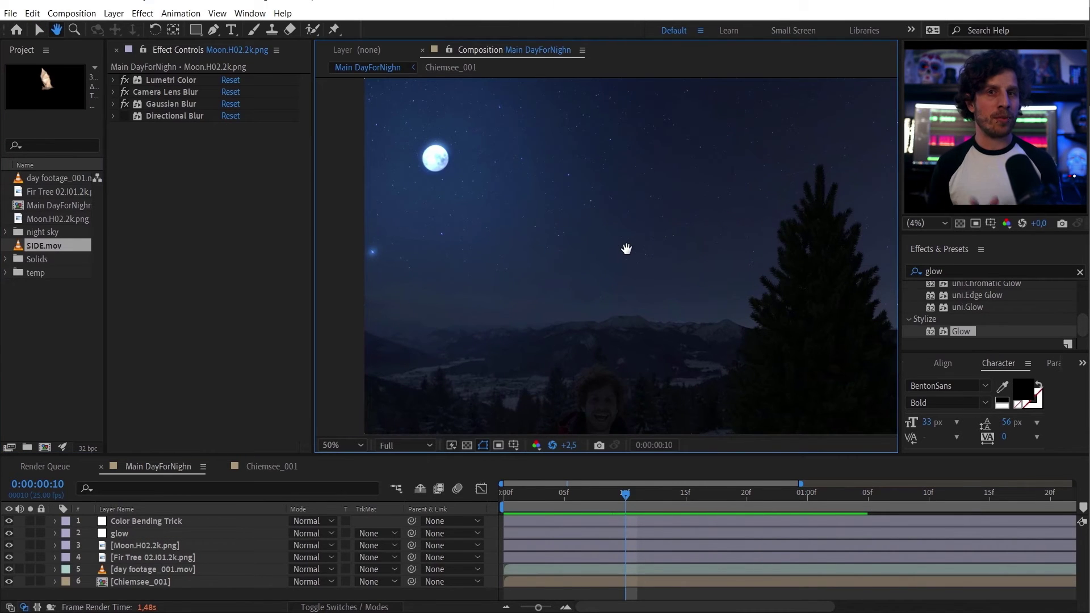
{"action": "left_click_drag", "start_coordinate": [81, 335], "coordinate": [146, 543]}
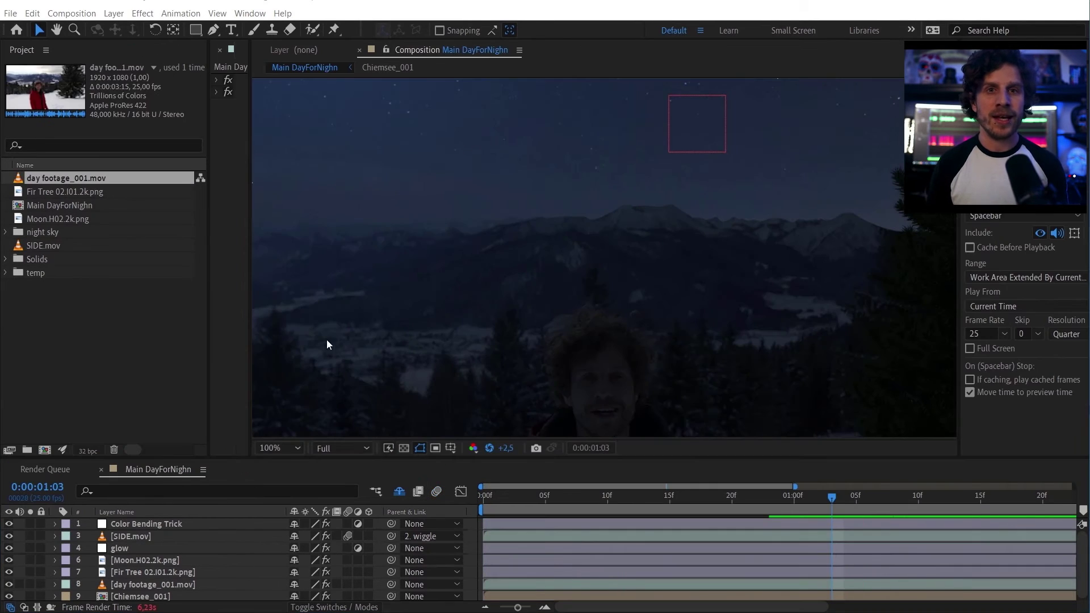
Step: Create a yellow solid named "Lights" at 1920 x 2160 px in the main composition
{"action": "left_click", "coordinate": [114, 13]}
{"action": "left_click", "coordinate": [340, 37]}
{"action": "type", "text": "Lights"}
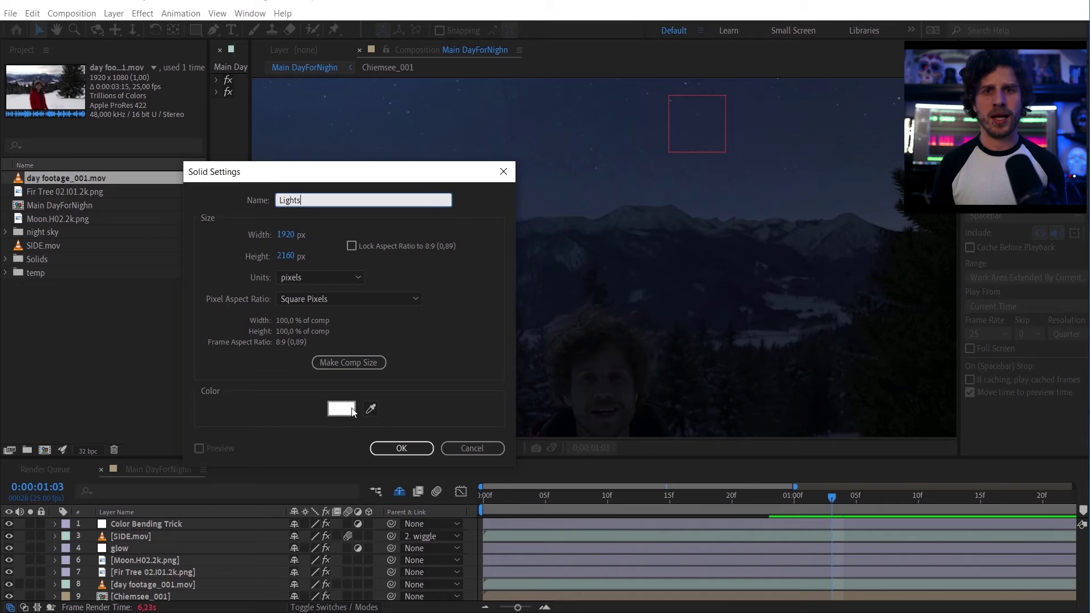
{"action": "left_click", "coordinate": [342, 408]}
{"action": "left_click_drag", "start_coordinate": [825, 422], "coordinate": [825, 404]}
{"action": "key", "text": "Return"}
{"action": "left_click", "coordinate": [401, 448]}
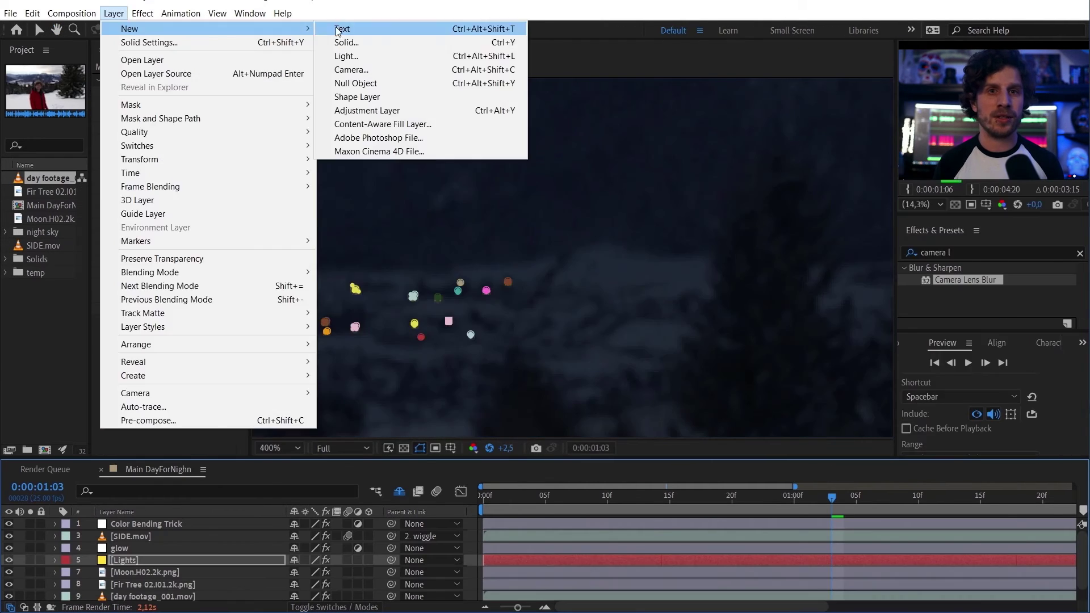
Step: Create another yellow solid named "Lights 2" and toggle the visibility of the selected valley light layers
{"action": "left_click", "coordinate": [348, 29]}
{"action": "type", "text": "L"}
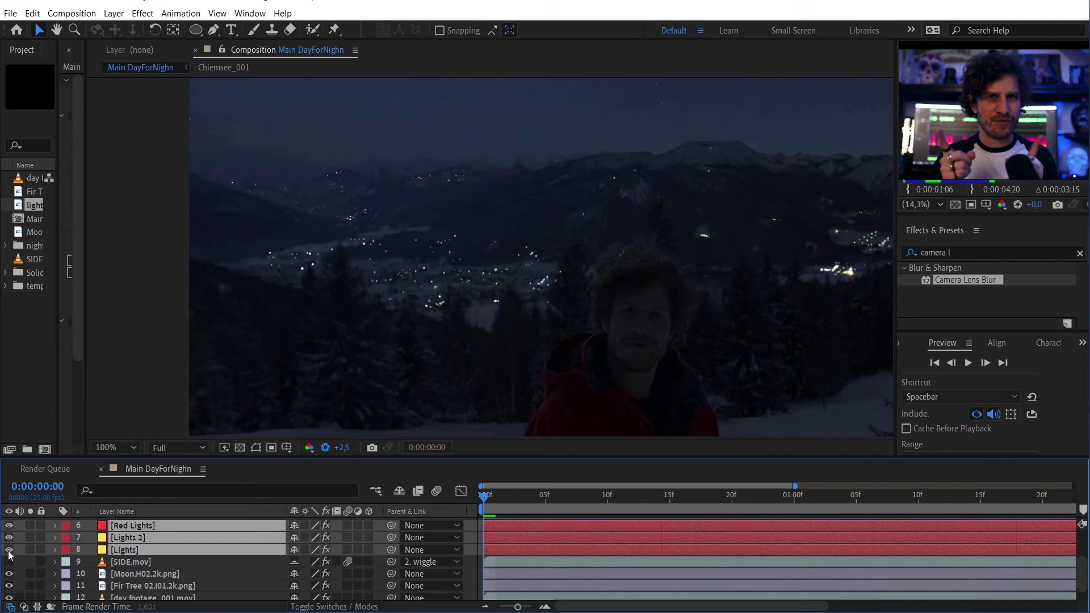
{"action": "left_click", "coordinate": [8, 549]}
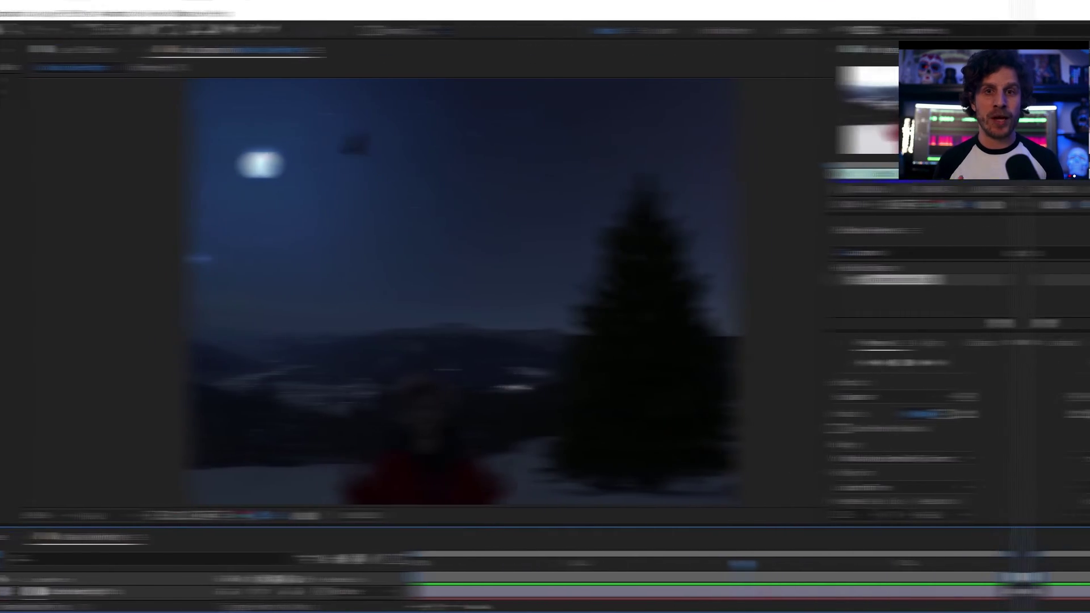
Step: Raise the viewer exposure to +5,6 to inspect how the composited elements blend, and reset the exposure
{"action": "left_click", "coordinate": [351, 517]}
{"action": "left_click_drag", "start_coordinate": [360, 517], "coordinate": [576, 522]}
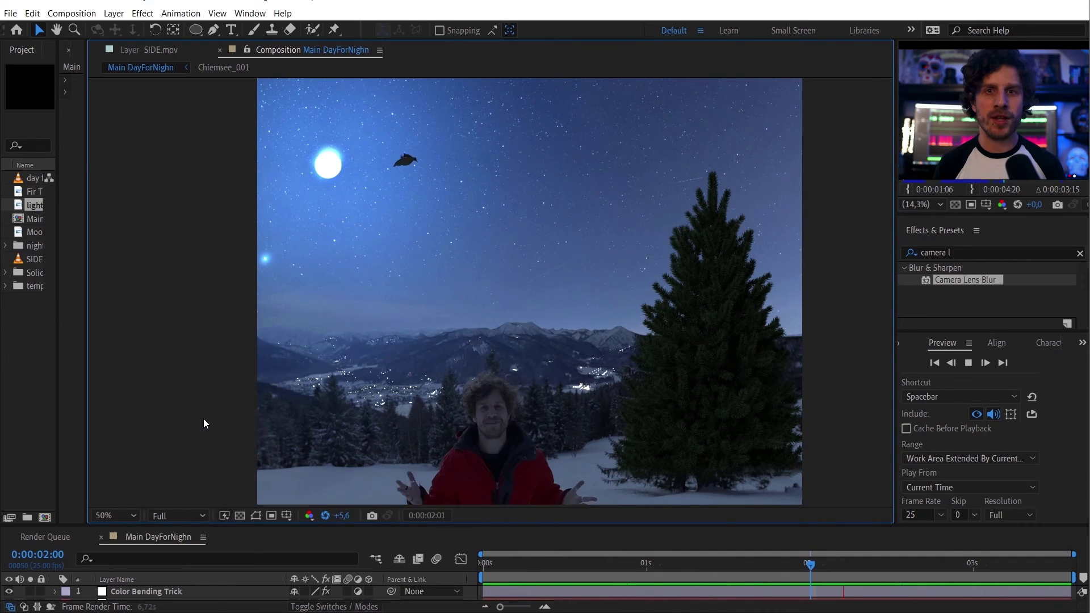
{"action": "left_click", "coordinate": [325, 518]}
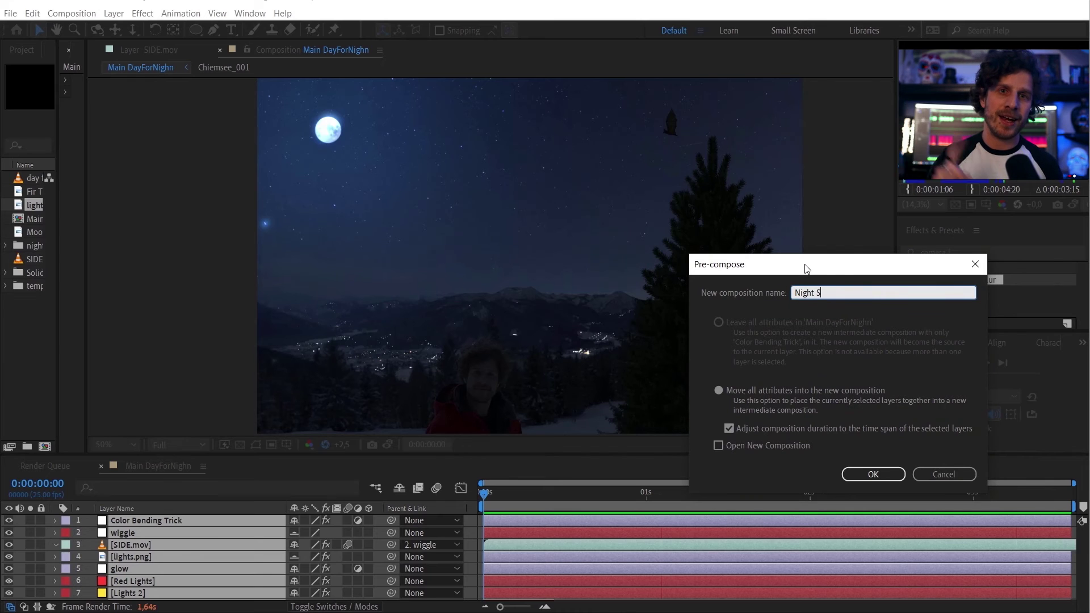
Step: Pre-compose all selected night scene layers, moving all attributes into the new composition
{"action": "left_click", "coordinate": [873, 474]}
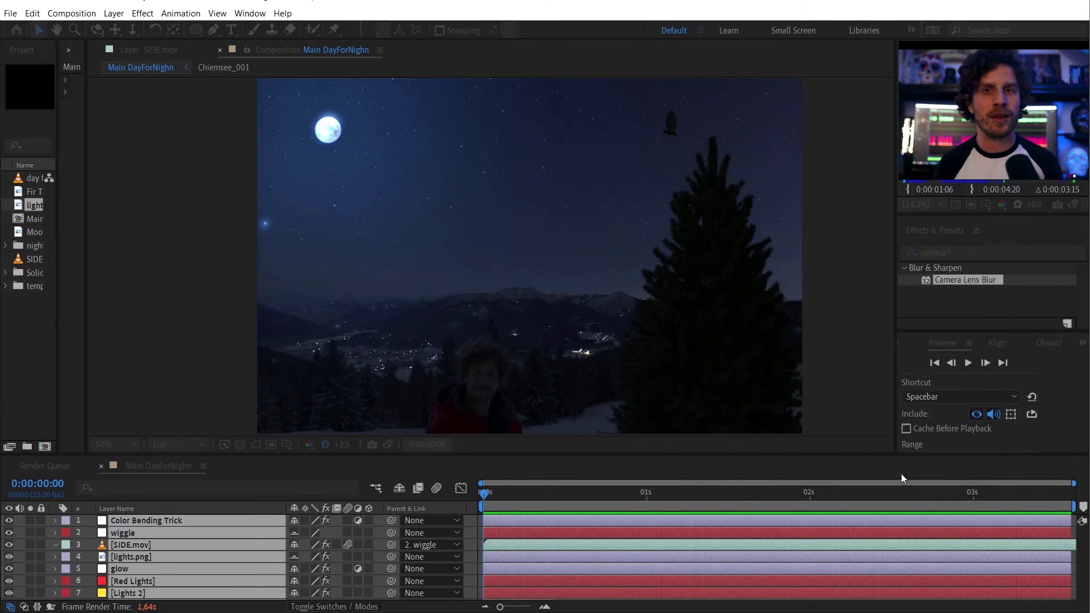
Step: Set the main composition's height to 1080 px, keeping 1920 px width at 25 frames per second
{"action": "key", "text": "ctrl+k"}
{"action": "left_click", "coordinate": [692, 242]}
{"action": "type", "text": "1080"}
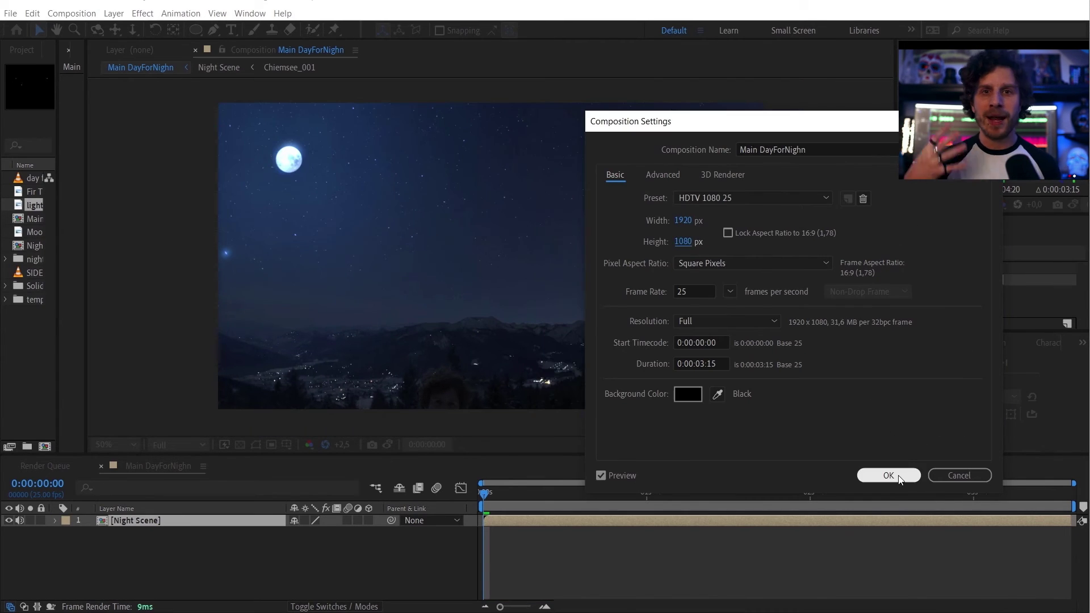
{"action": "left_click", "coordinate": [895, 474]}
{"action": "scroll", "coordinate": [491, 277], "scroll_direction": "down", "scroll_amount": 1}
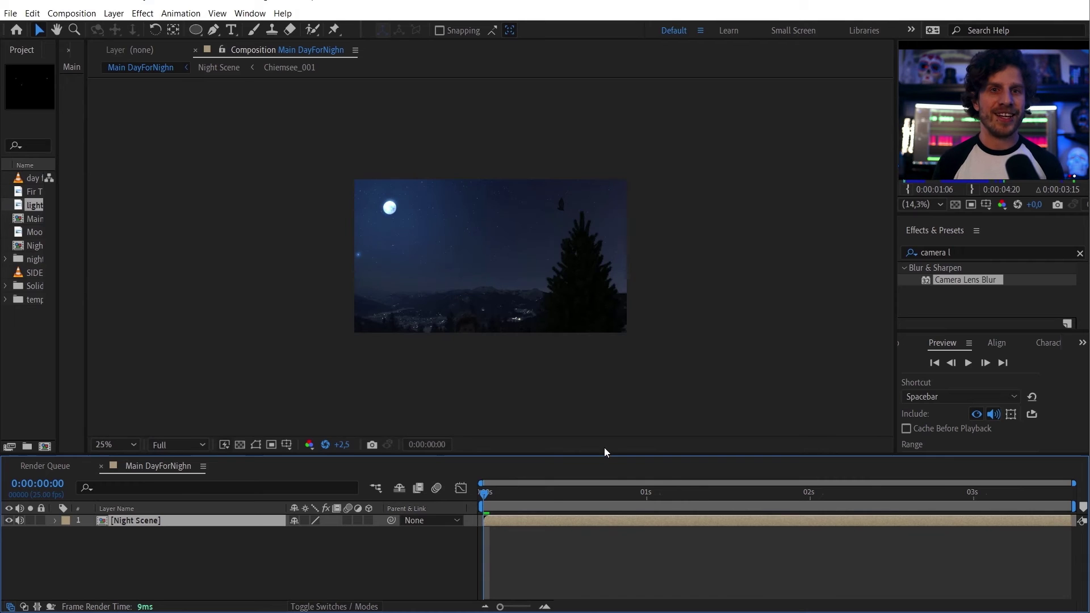
Step: Position the Night Scene layer at 960,0, 8,0 and separate its Position into X and Y dimensions
{"action": "left_click", "coordinate": [568, 333]}
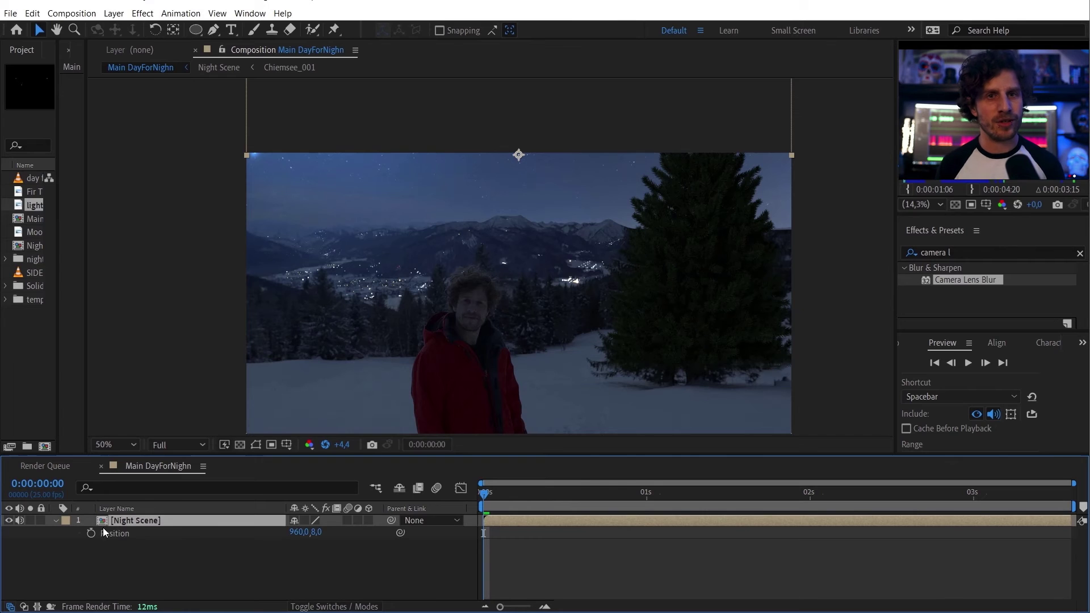
{"action": "right_click", "coordinate": [124, 533]}
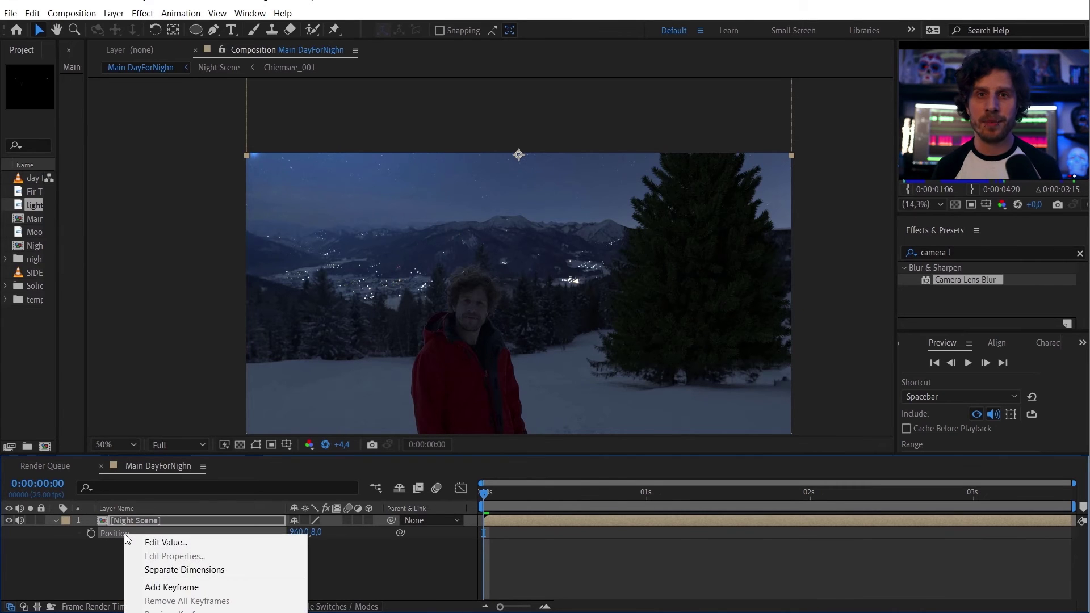
{"action": "left_click", "coordinate": [209, 570]}
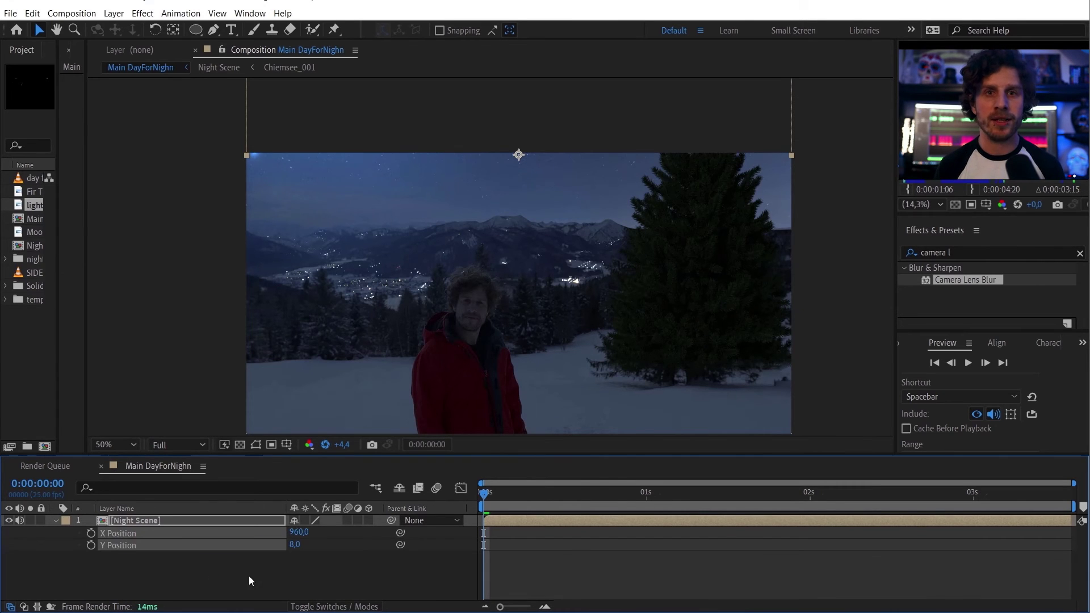
Step: Add the expression wiggle (4,12) to the Night Scene layer's X Position and preview the shake
{"action": "left_click", "coordinate": [90, 535], "text": "alt"}
{"action": "type", "text": "wiggle (4"}
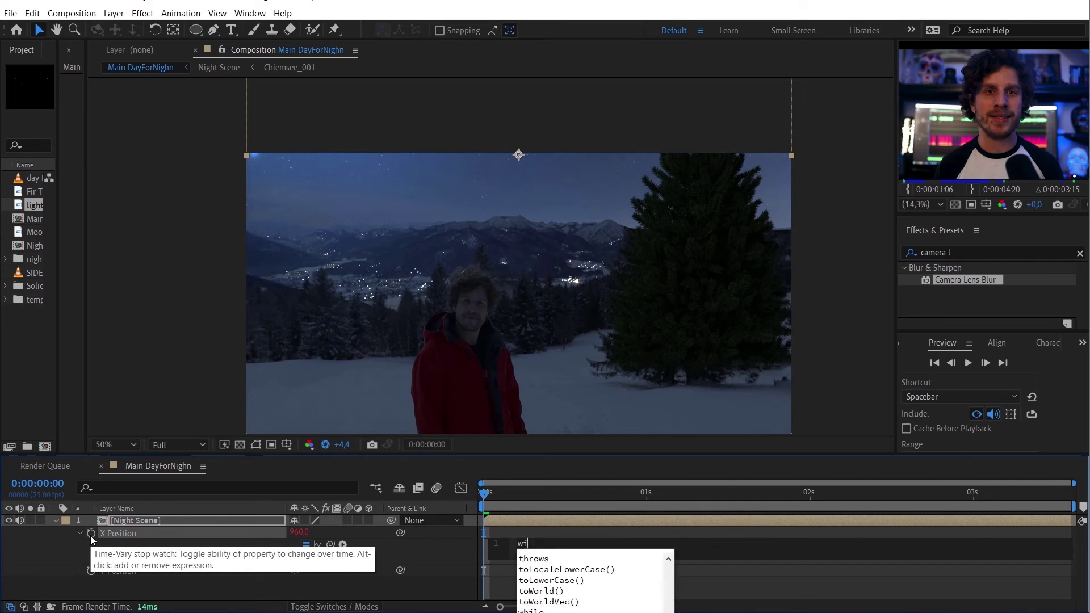
{"action": "key", "text": "BackSpace"}
{"action": "type", "text": "2,12"}
{"action": "left_click", "coordinate": [554, 578]}
{"action": "key", "text": "space"}
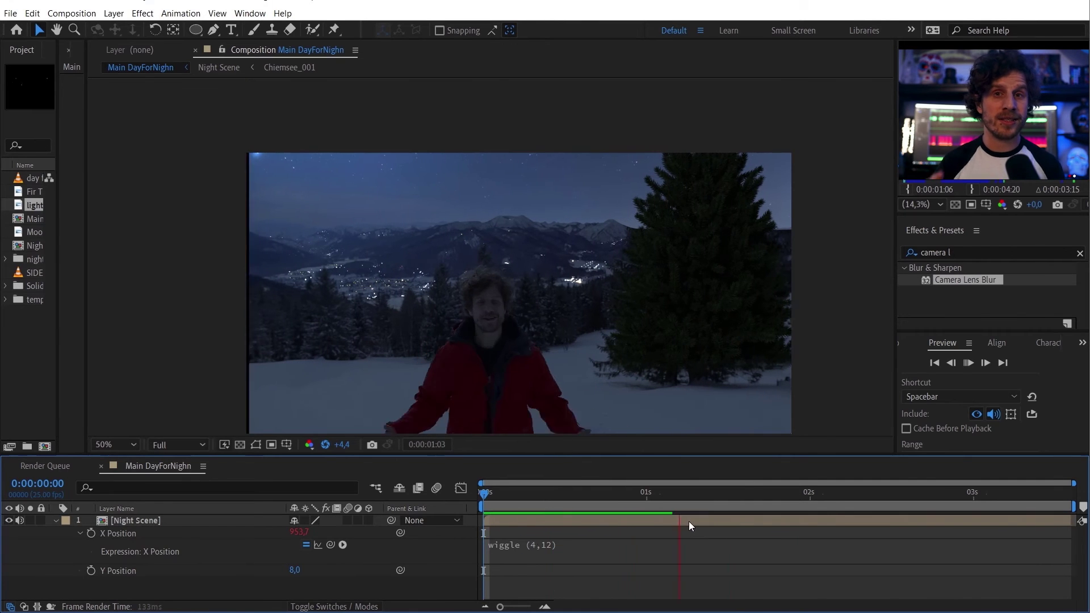
Step: Set the Night Scene layer's Rotation expression to wiggle (1,2) and scale the layer up to 102,1%
{"action": "left_click", "coordinate": [560, 547]}
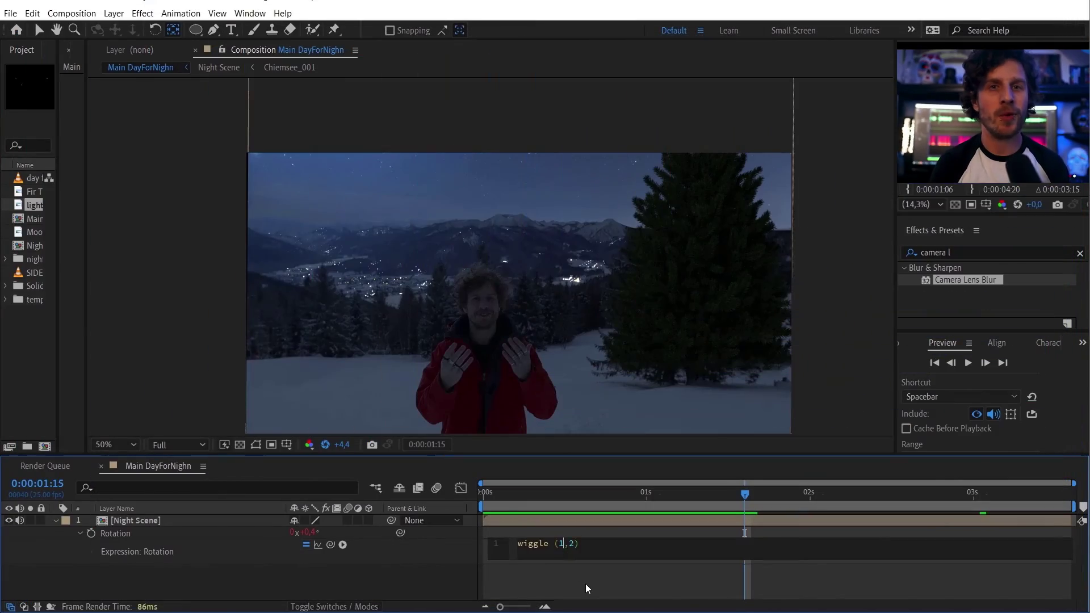
{"action": "left_click", "coordinate": [585, 583]}
{"action": "left_click", "coordinate": [515, 517]}
{"action": "key", "text": "s"}
{"action": "left_click_drag", "start_coordinate": [339, 538], "coordinate": [352, 533]}
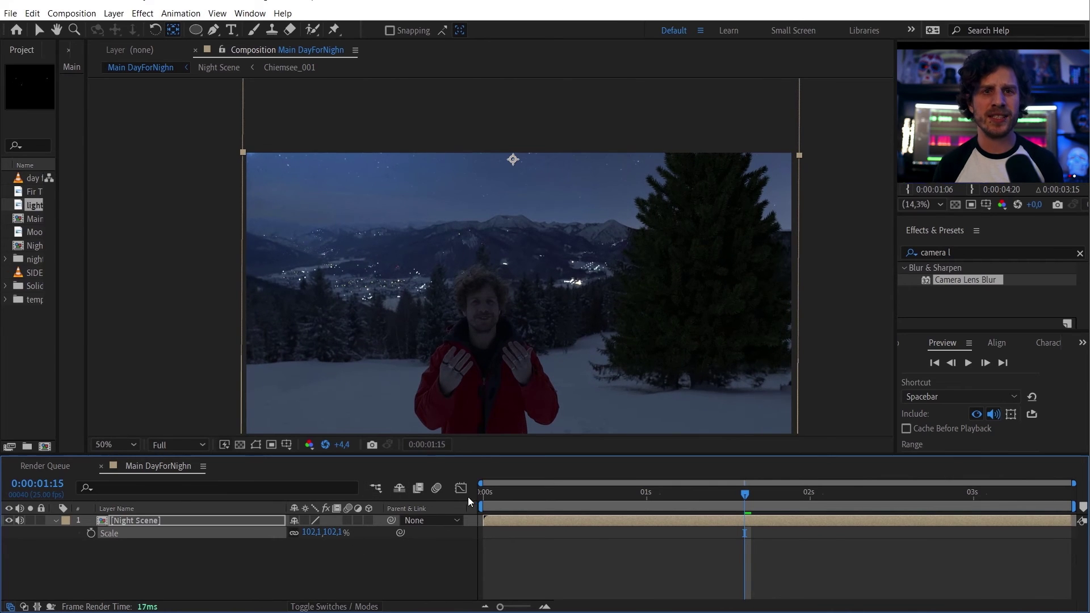
Step: Add a Position keyframe to the Night Scene layer at 0:00:00:00
{"action": "left_click", "coordinate": [485, 492]}
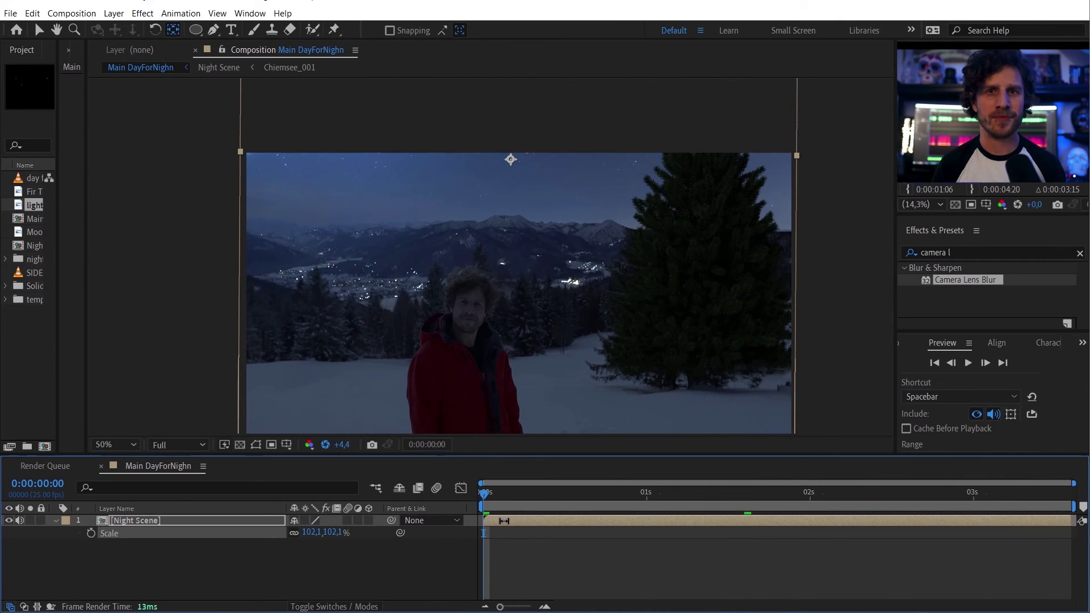
{"action": "key", "text": "p"}
{"action": "key", "text": "alt+shift+p"}
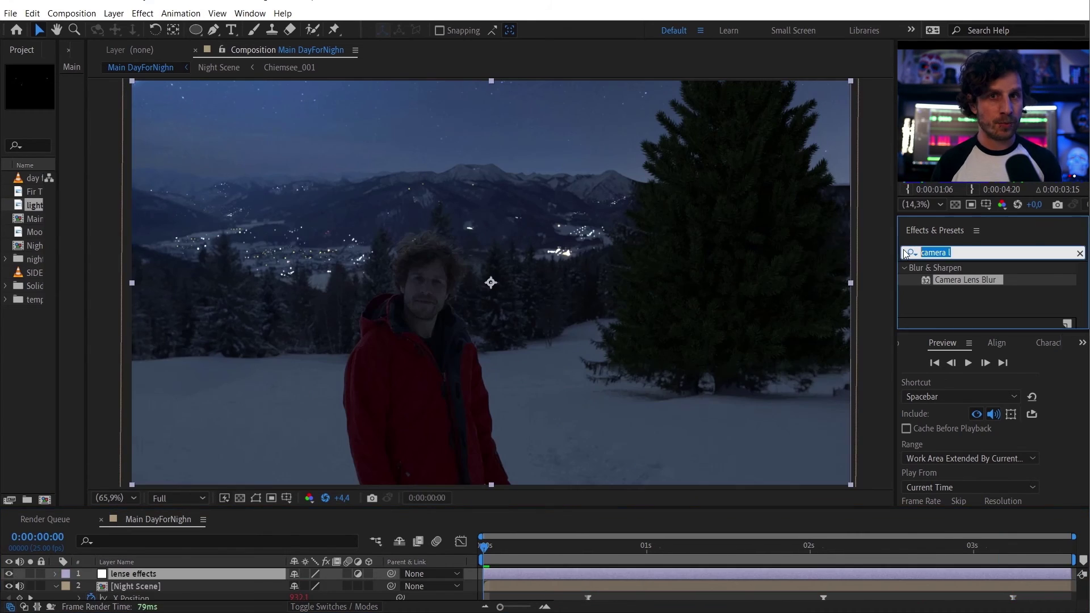
Step: Apply Optics Compensation to the lense effects layer with a Field Of View of 40,9 and preview the distortion
{"action": "type", "text": "optics"}
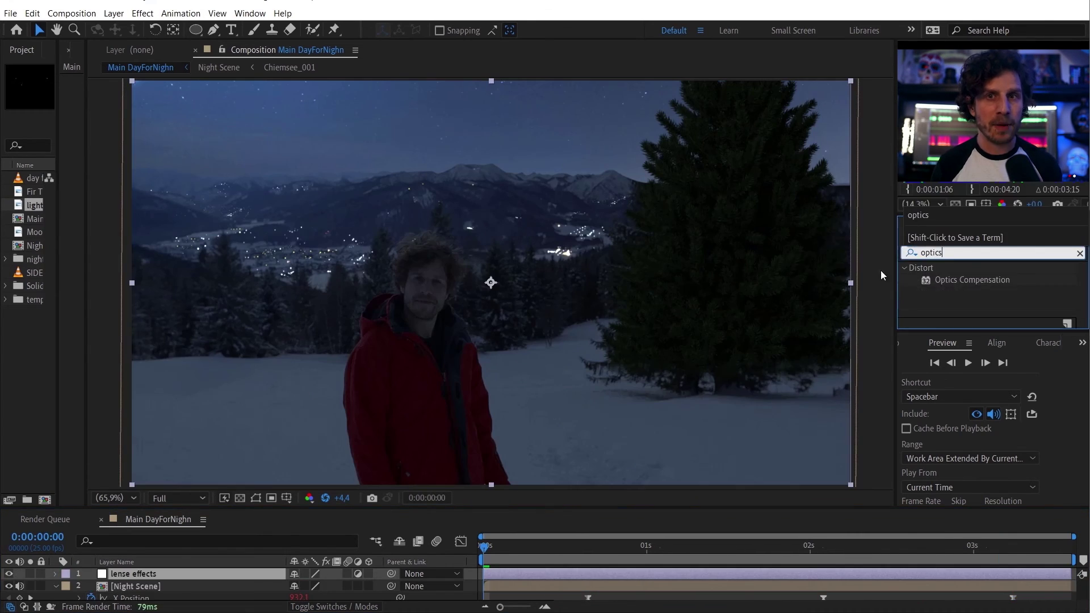
{"action": "left_click_drag", "start_coordinate": [86, 130], "coordinate": [230, 131]}
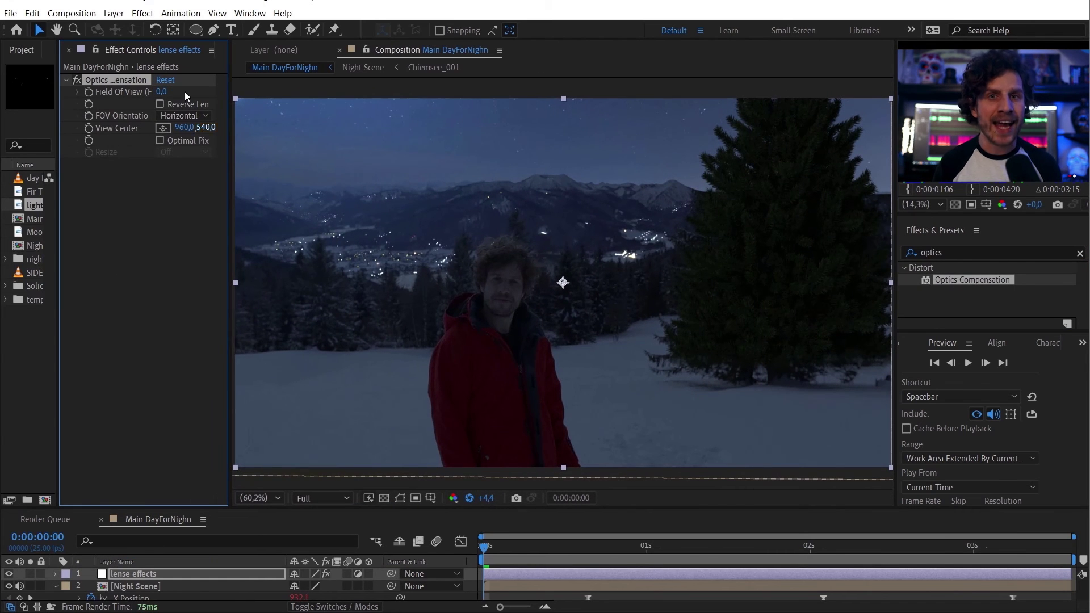
{"action": "left_click_drag", "start_coordinate": [161, 91], "coordinate": [204, 92]}
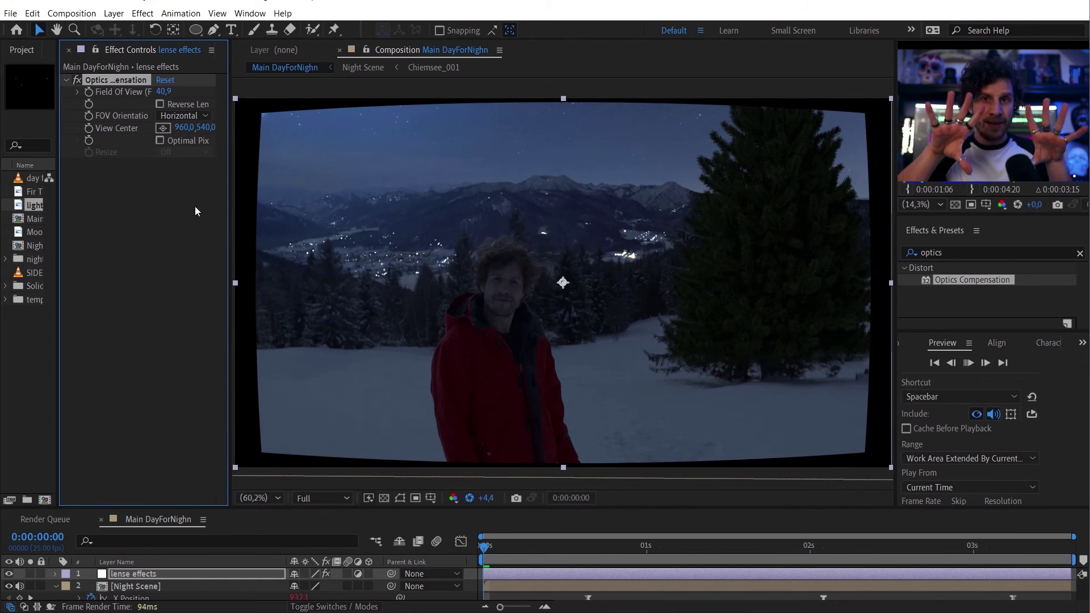
{"action": "key", "text": "space"}
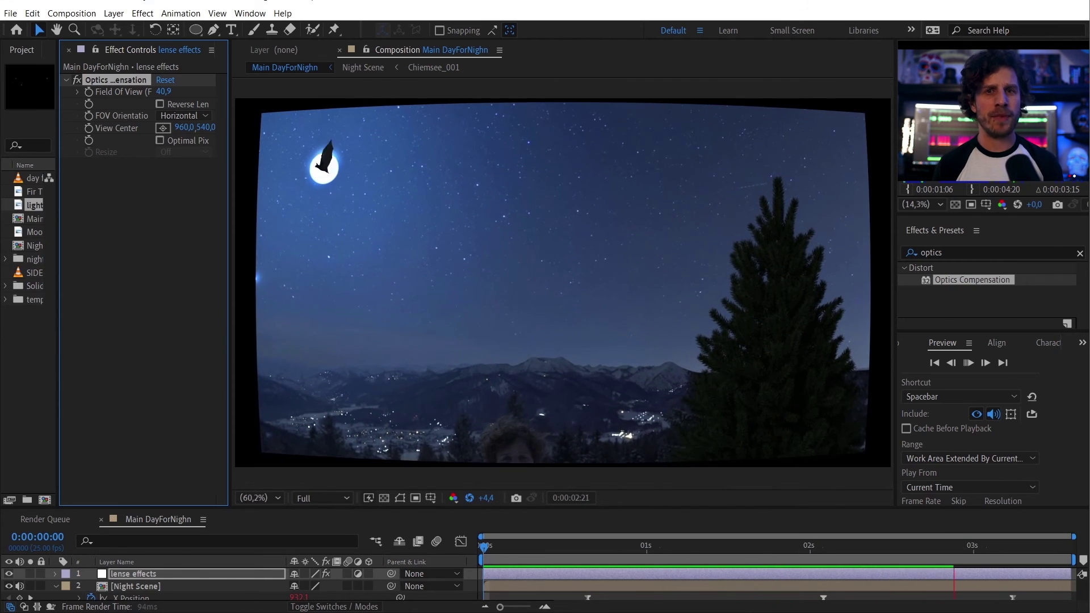
Step: Apply the Transform effect to the lense effects layer and set its Scale to 110,3 to crop out the black edges
{"action": "left_click", "coordinate": [950, 251]}
{"action": "type", "text": "trawn"}
{"action": "key", "text": "BackSpace"}
{"action": "key", "text": "BackSpace"}
{"action": "type", "text": "nsf"}
{"action": "left_click_drag", "start_coordinate": [964, 279], "coordinate": [272, 232]}
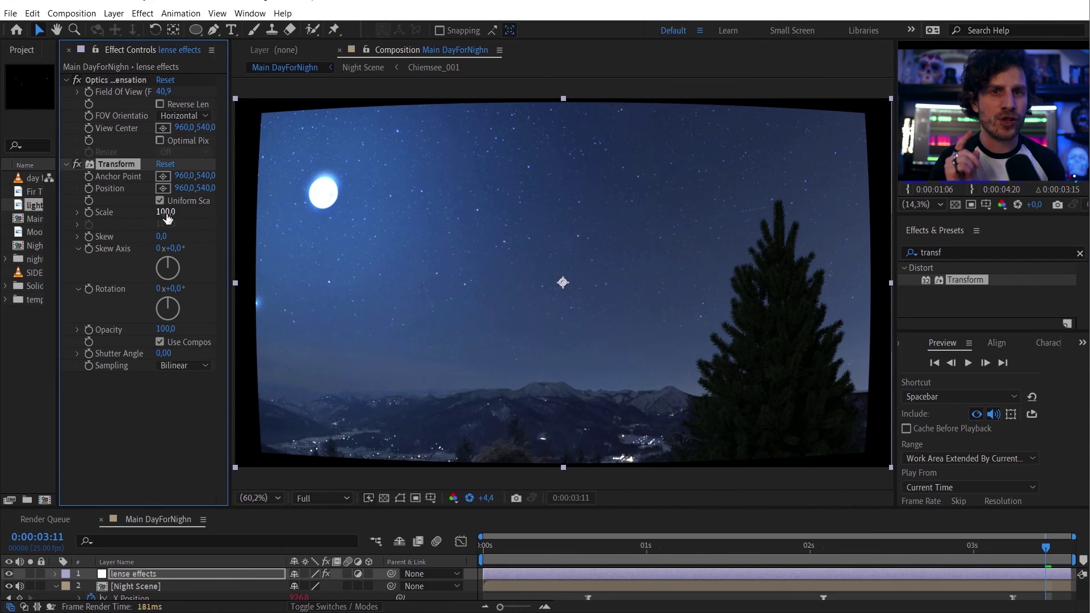
{"action": "left_click_drag", "start_coordinate": [191, 218], "coordinate": [210, 218]}
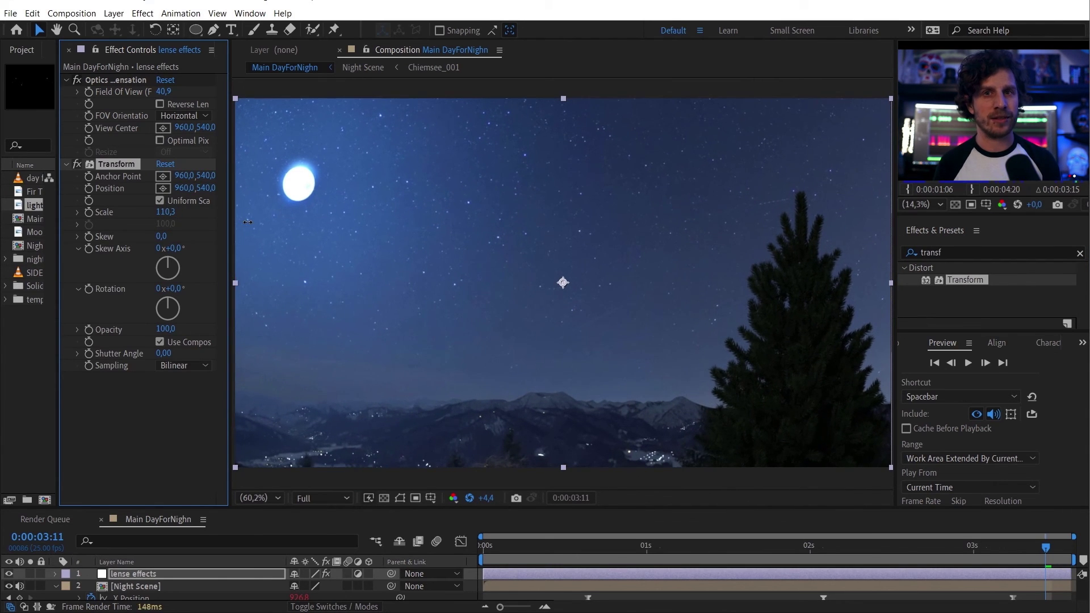
Step: Apply CC Vignette to the lense effects layer and toggle the effect off and on to compare the look
{"action": "left_click", "coordinate": [968, 252]}
{"action": "type", "text": "vigne"}
{"action": "scroll", "coordinate": [969, 295], "scroll_direction": "down", "scroll_amount": 1}
{"action": "left_click_drag", "start_coordinate": [956, 311], "coordinate": [398, 284]}
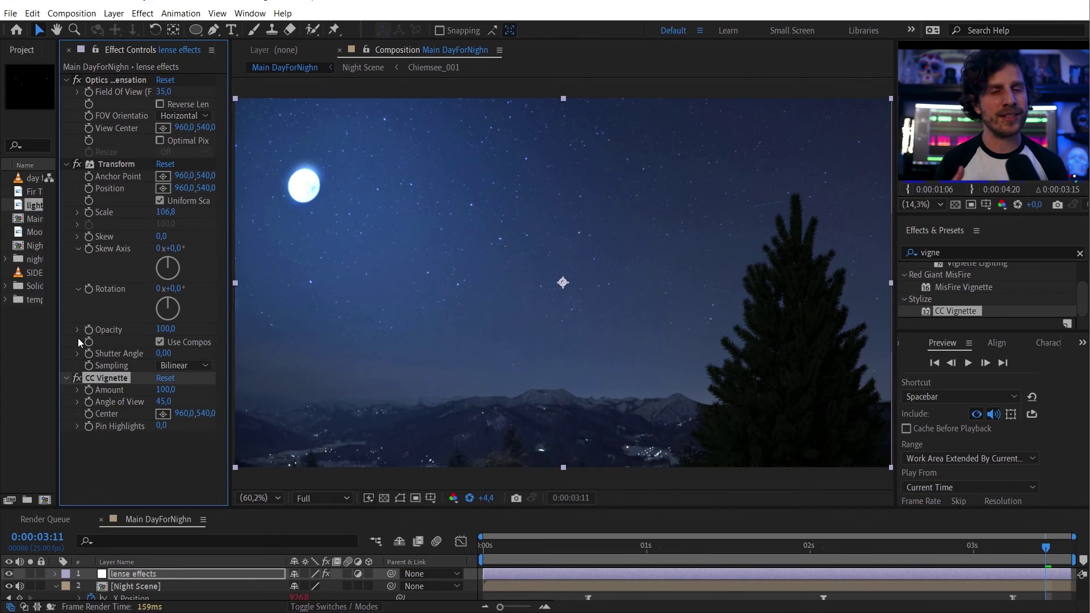
{"action": "left_click", "coordinate": [75, 377]}
{"action": "left_click", "coordinate": [74, 377]}
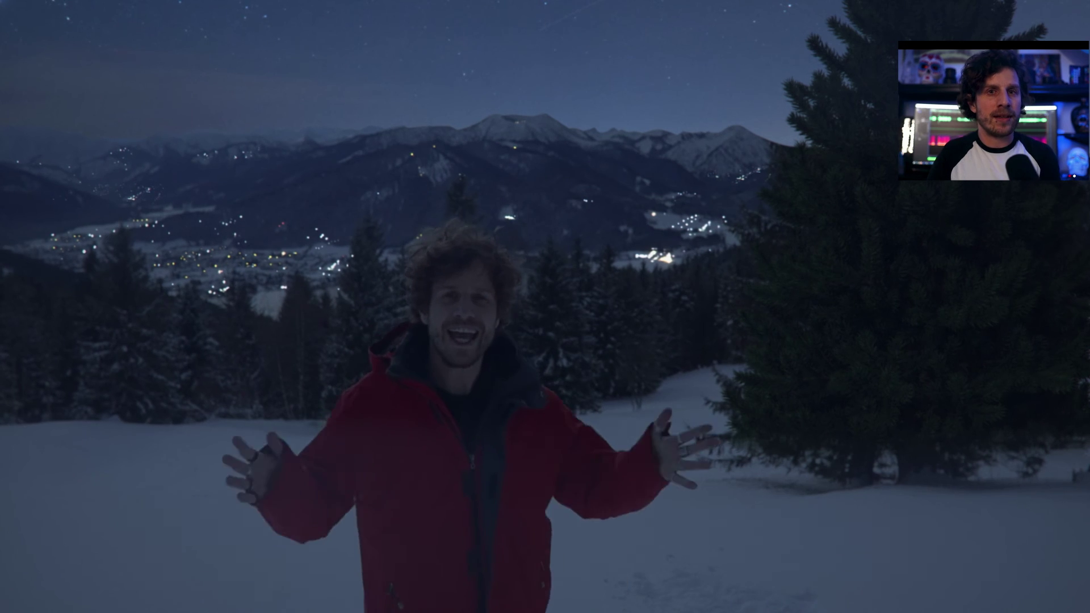